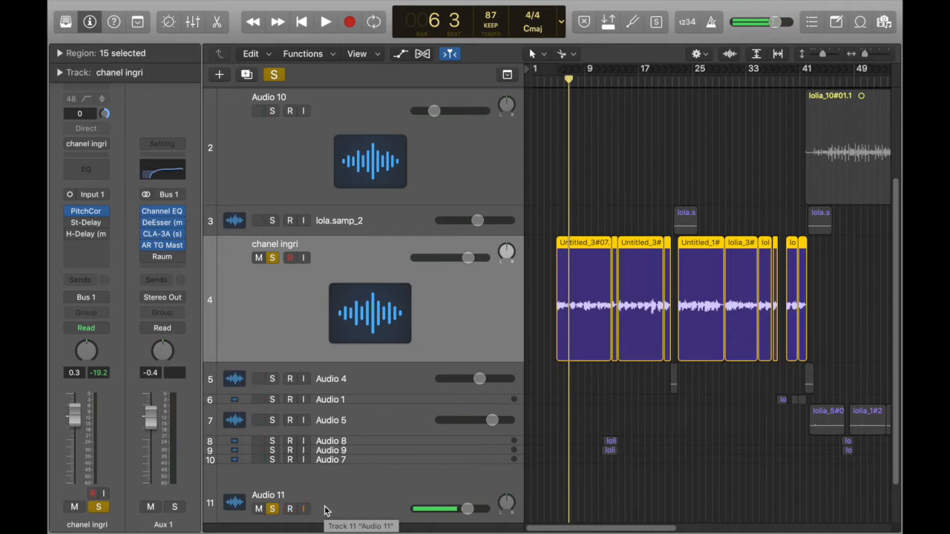
- Play back the soloed chanel ingri vocal up to bar 9 to hear it without reverb
key(space)
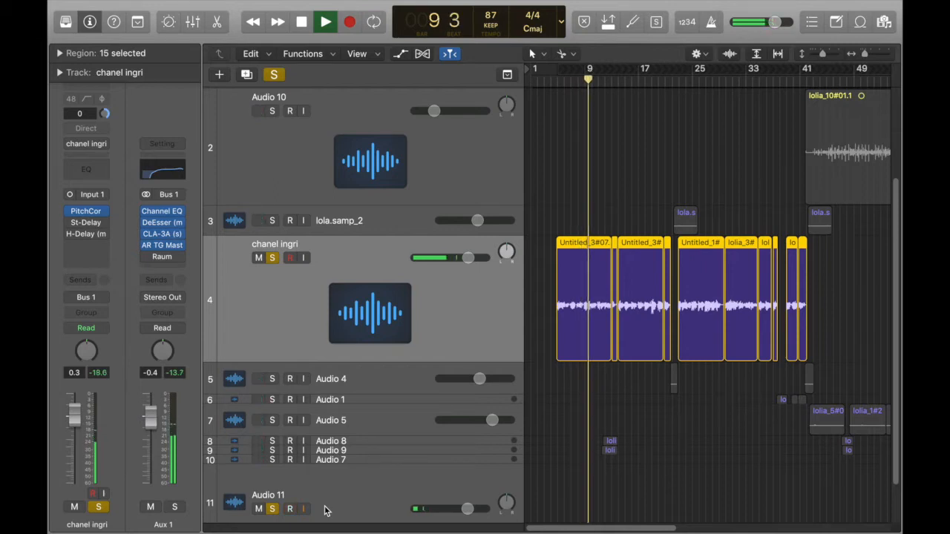
key(space)
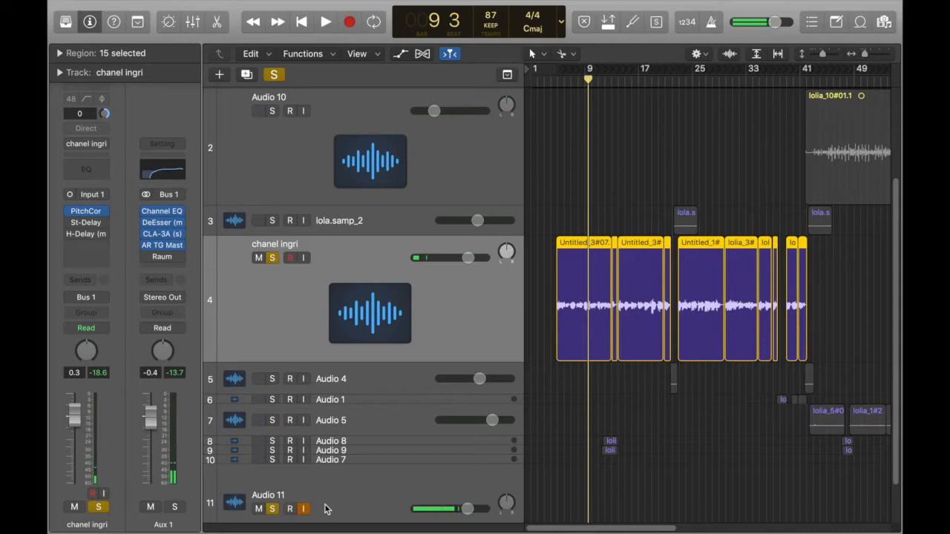
- Insert the mono version of Native Instruments Raum below H-Delay on the chanel ingri channel strip in the mixer
key(x)
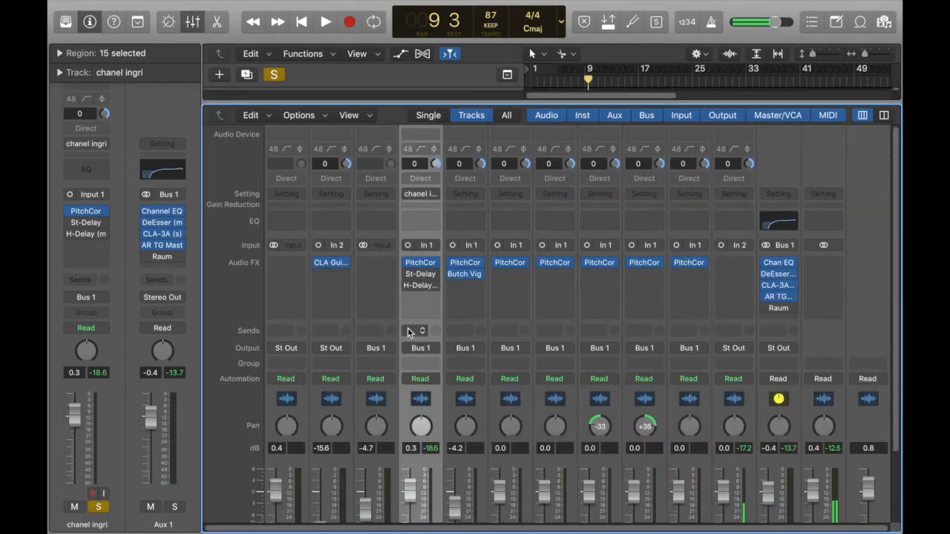
click(436, 301)
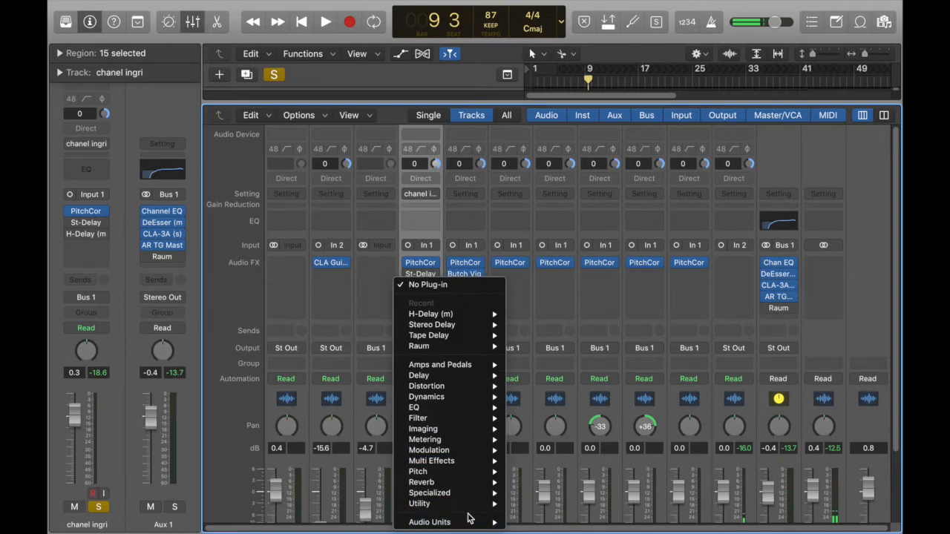
mouse_move(483, 523)
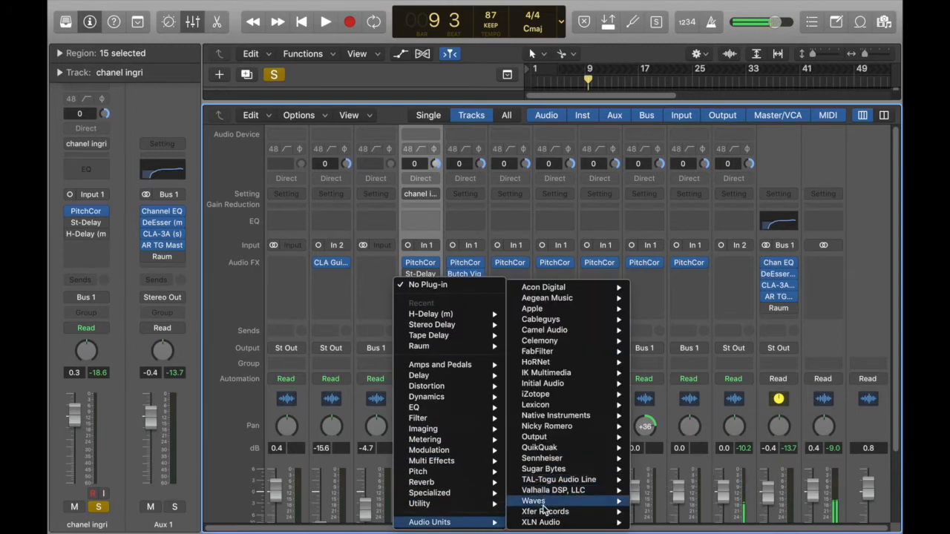
mouse_move(548, 405)
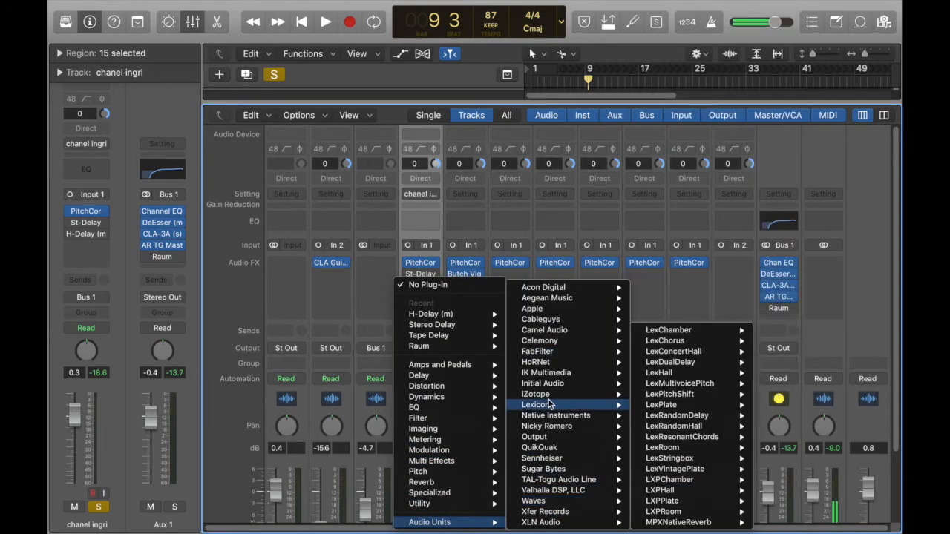
mouse_move(538, 385)
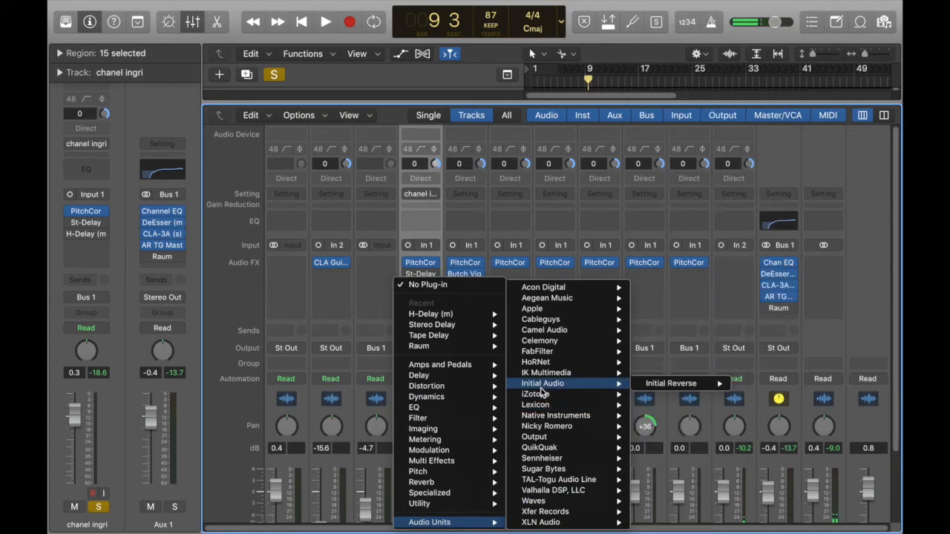
mouse_move(535, 501)
mouse_move(598, 417)
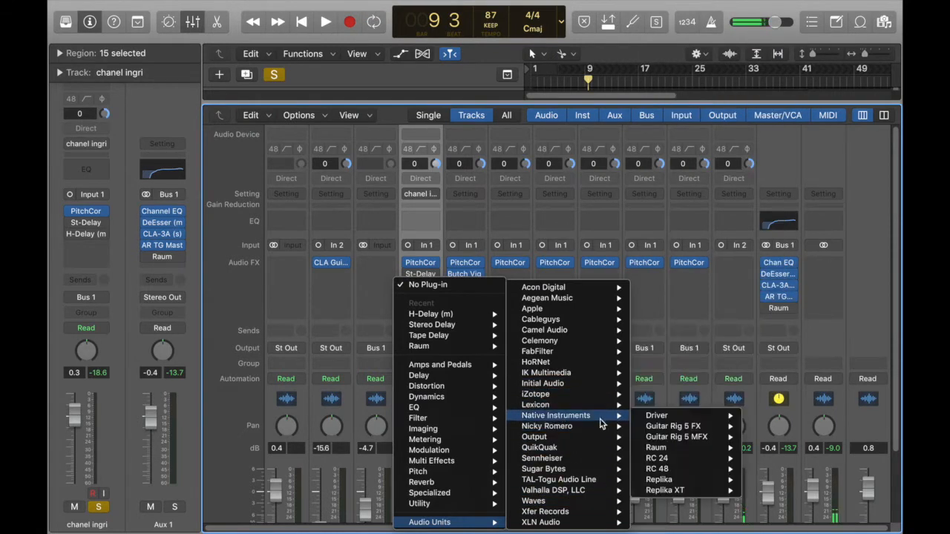
mouse_move(639, 420)
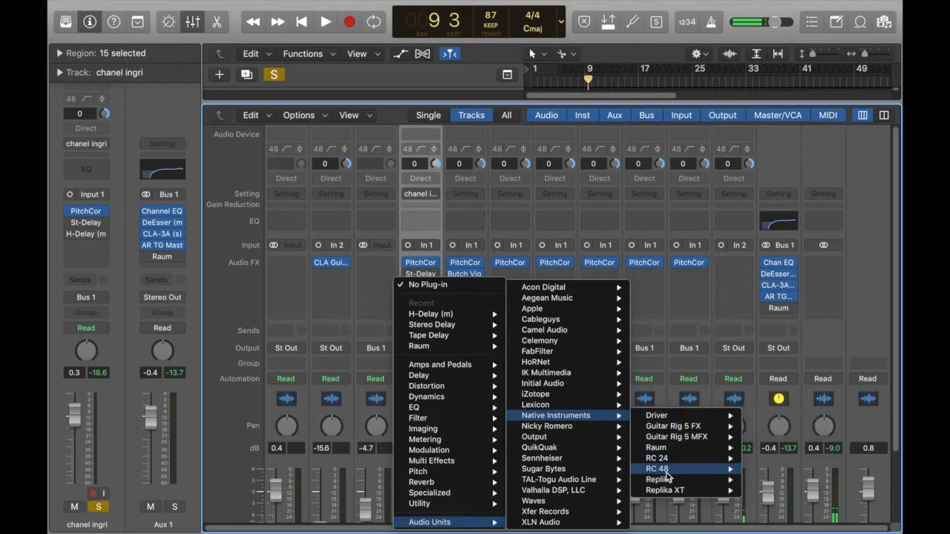
mouse_move(677, 452)
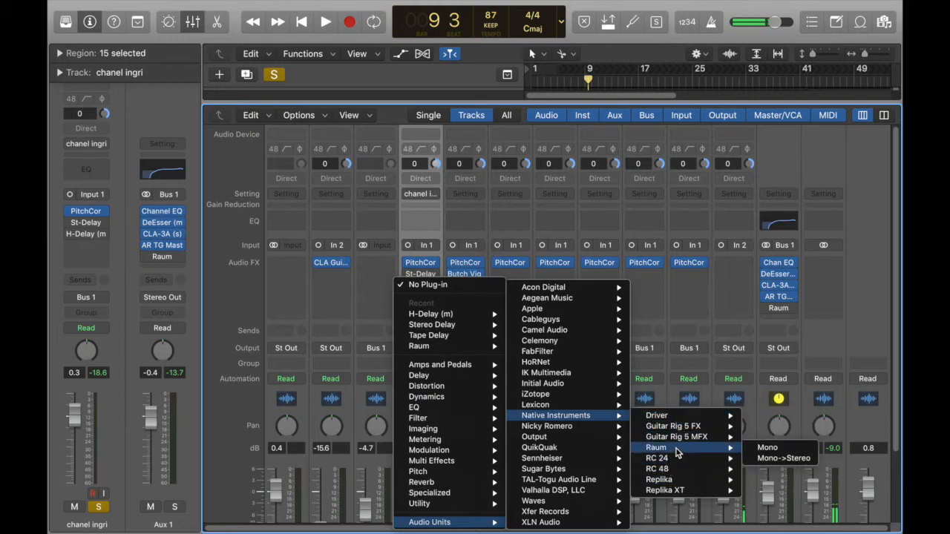
click(780, 449)
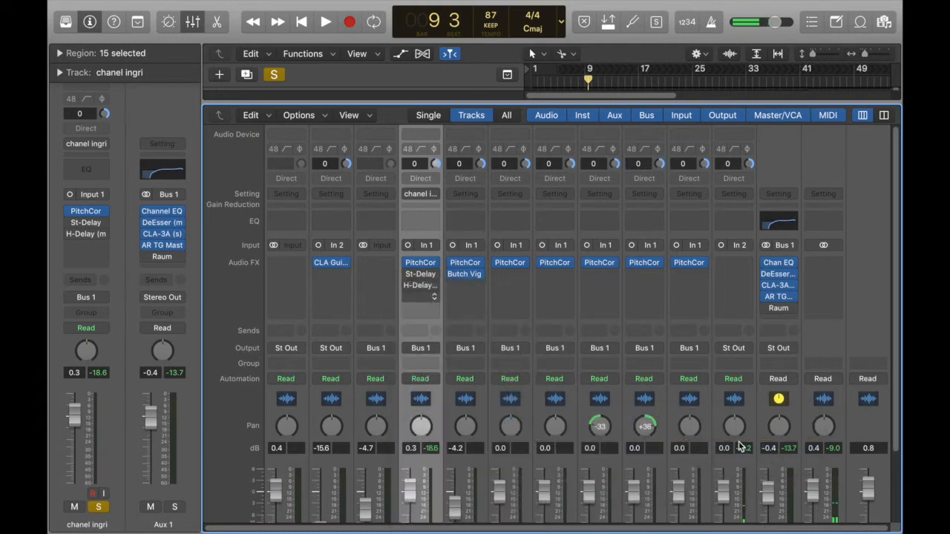
drag(165, 26, 300, 88)
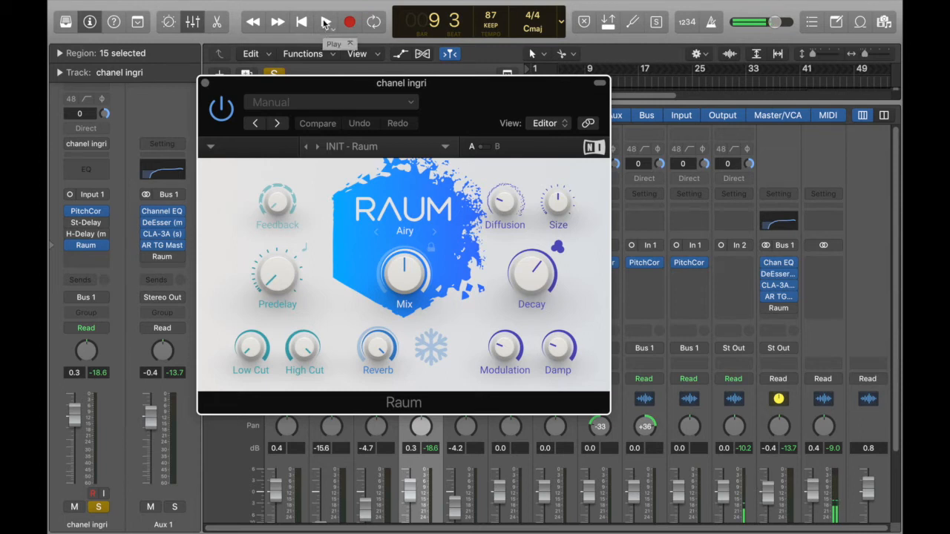
- While the vocal plays, lower Raum's Reverb level slightly and set its Mix to 14%
click(325, 23)
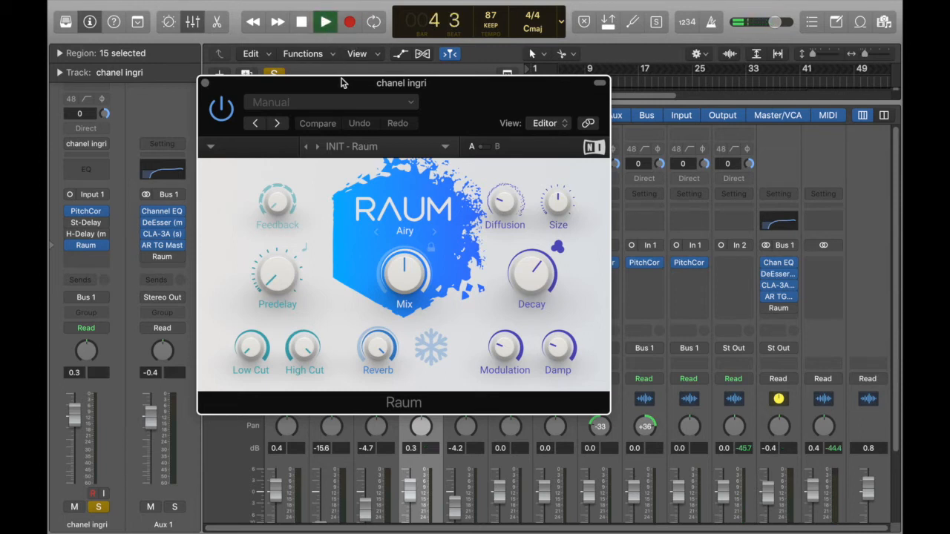
drag(436, 283, 437, 328)
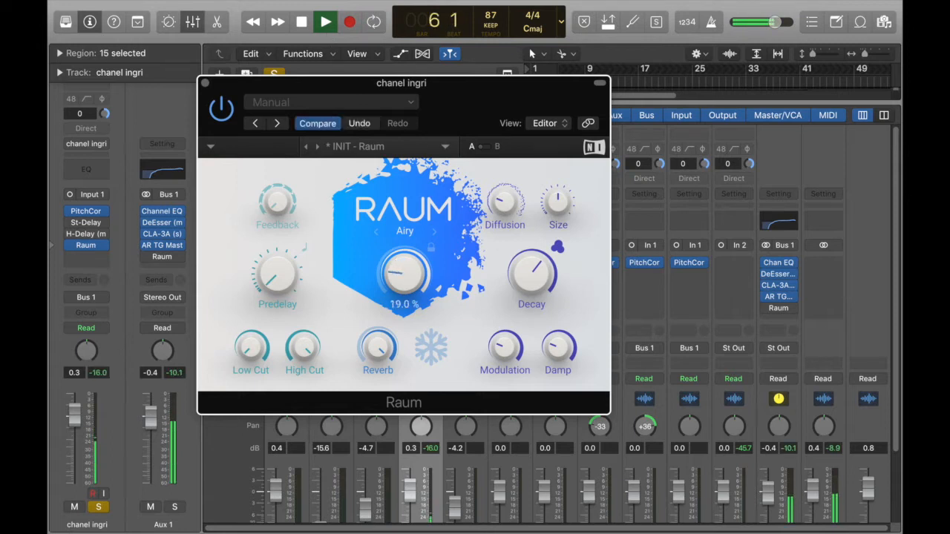
mouse_move(374, 349)
drag(374, 349, 374, 371)
drag(404, 273, 403, 281)
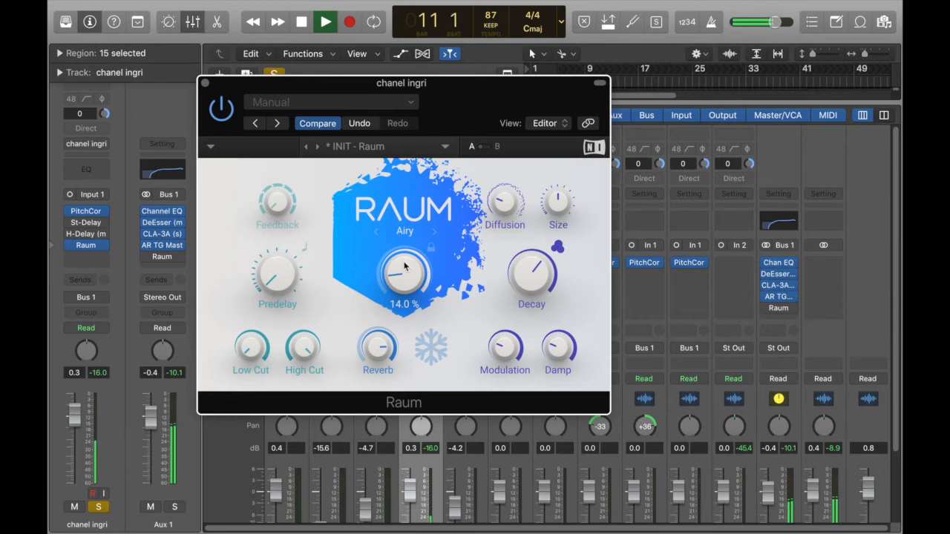
key(space)
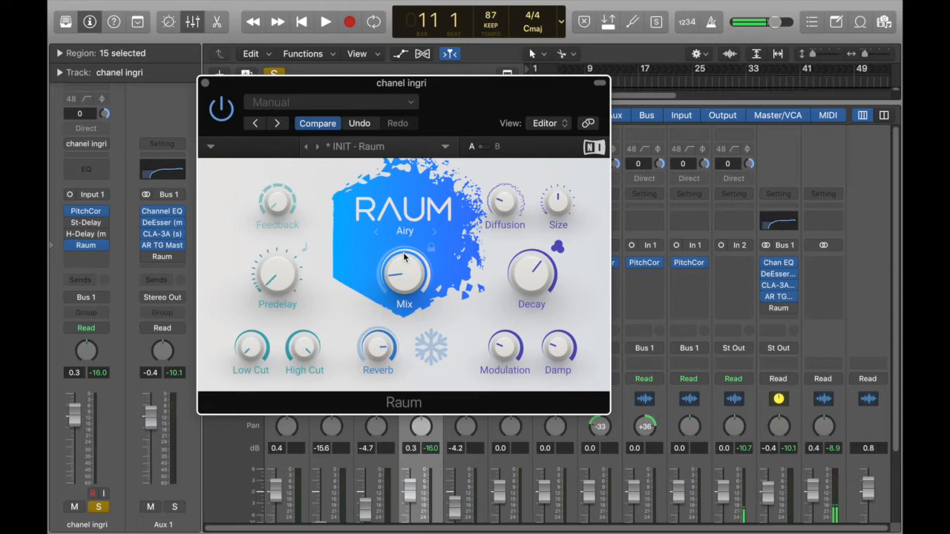
- Compare the vocal in playback with Raum bypassed and with Raum enabled
drag(318, 89, 582, 102)
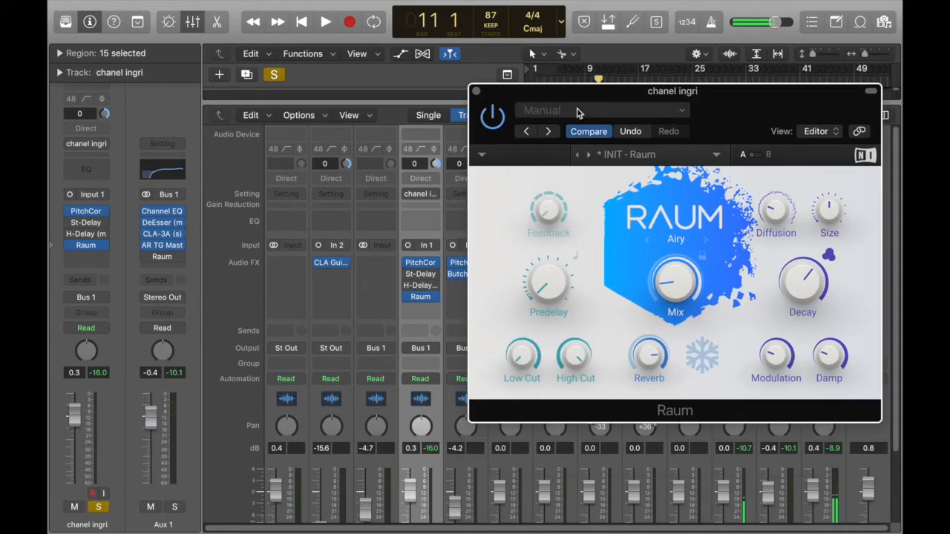
click(409, 298)
key(space)
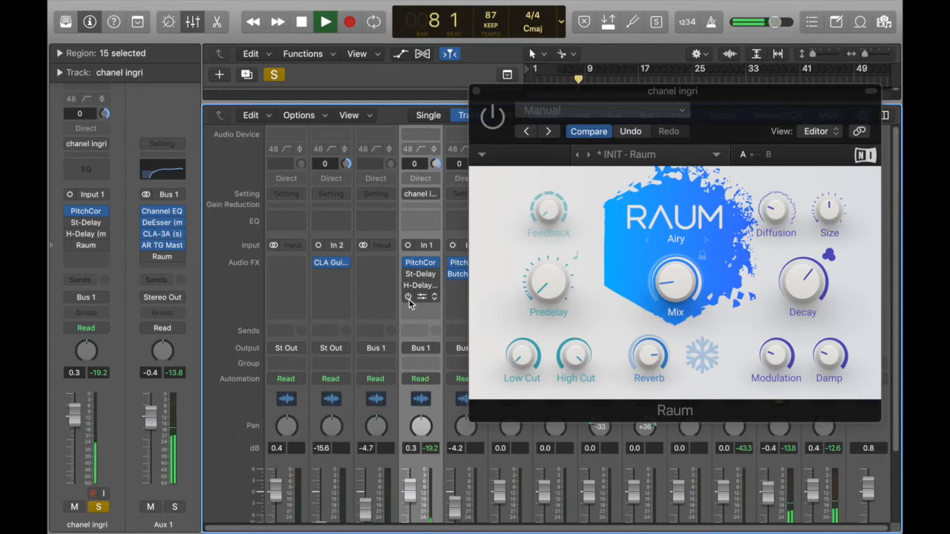
key(space)
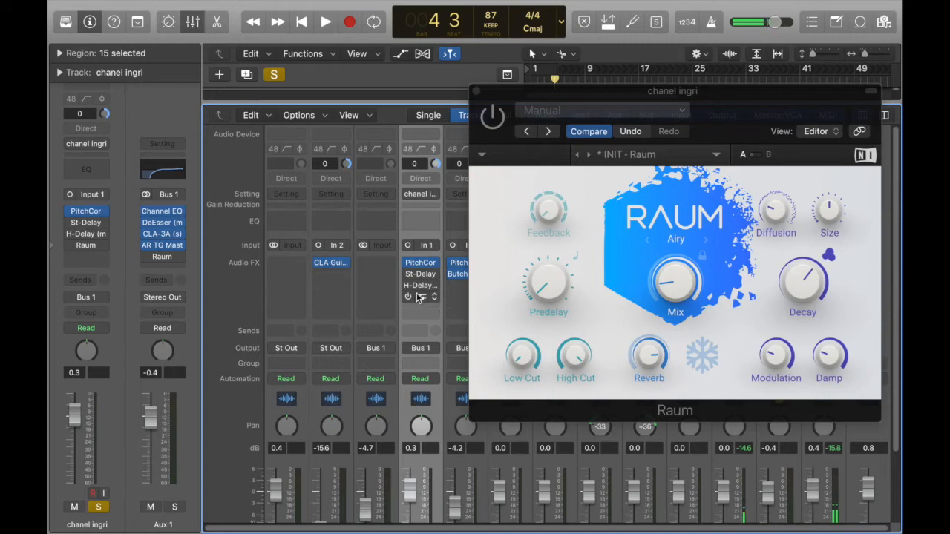
click(407, 297)
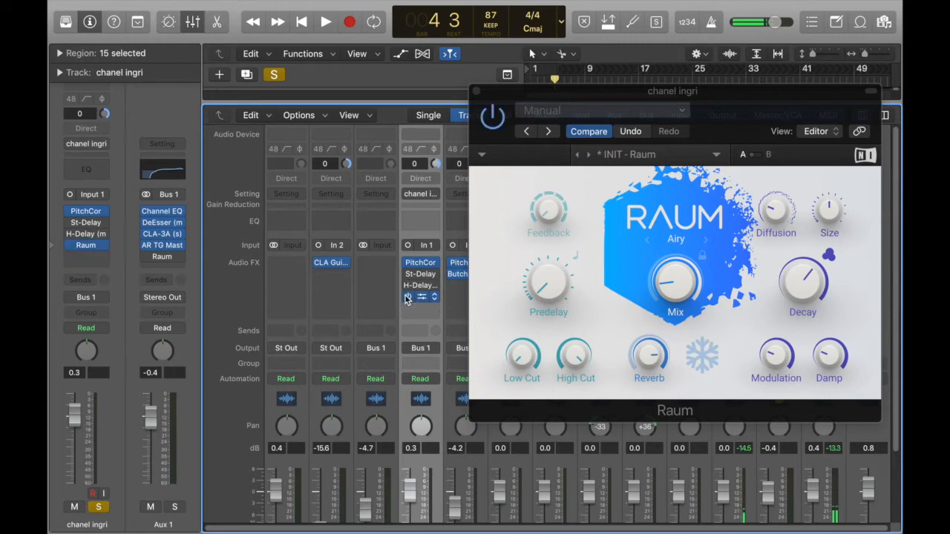
key(space)
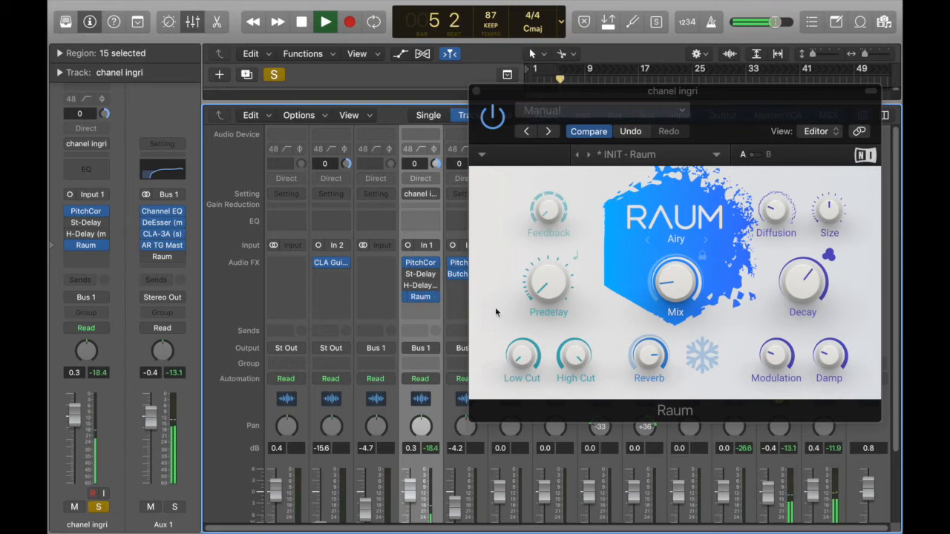
- Raise Raum's Mix to 20% during playback and move the playhead back to bar 6
drag(668, 300, 668, 294)
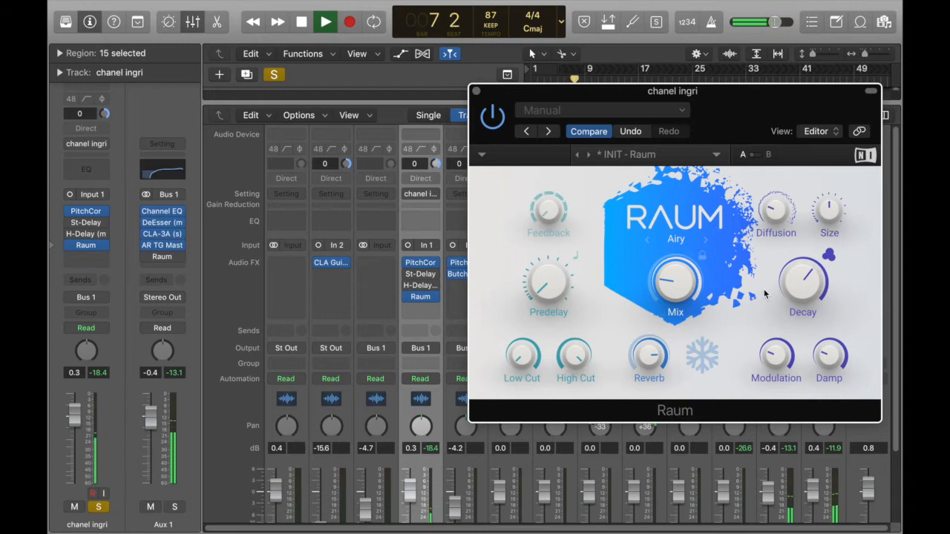
drag(561, 94, 567, 131)
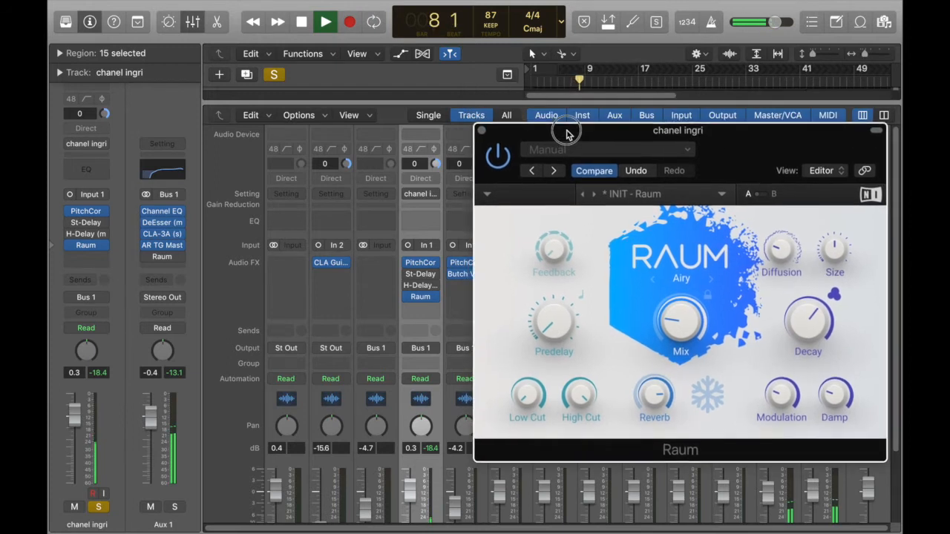
click(564, 83)
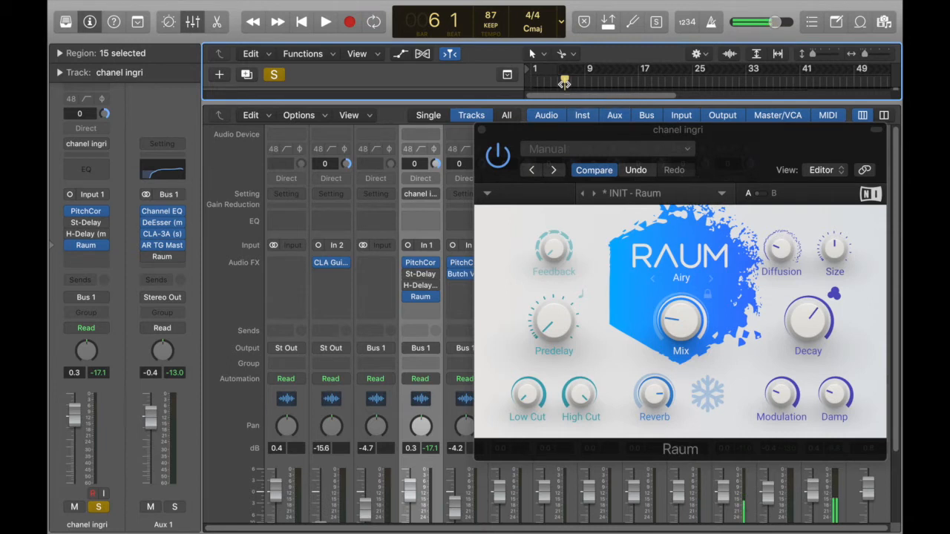
- Sweep Raum's Mix up and back down to 17%, and play a short passage of the vocal
drag(603, 139, 558, 102)
mouse_move(635, 301)
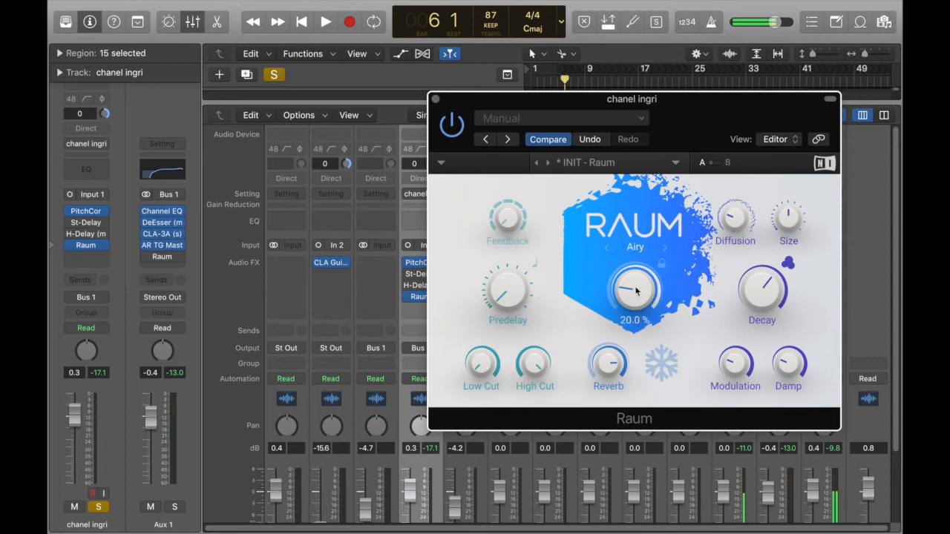
drag(640, 283, 640, 215)
drag(640, 282, 640, 352)
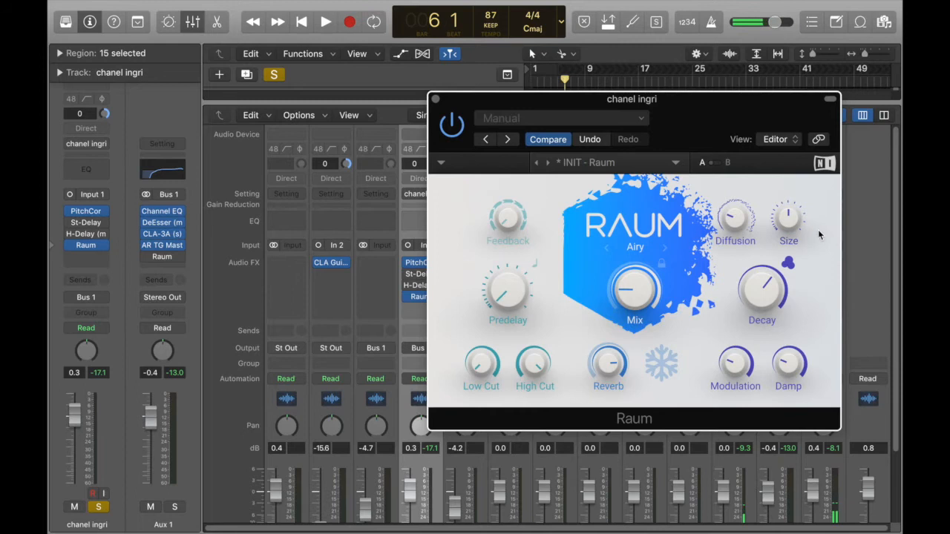
mouse_move(774, 305)
drag(583, 104, 585, 170)
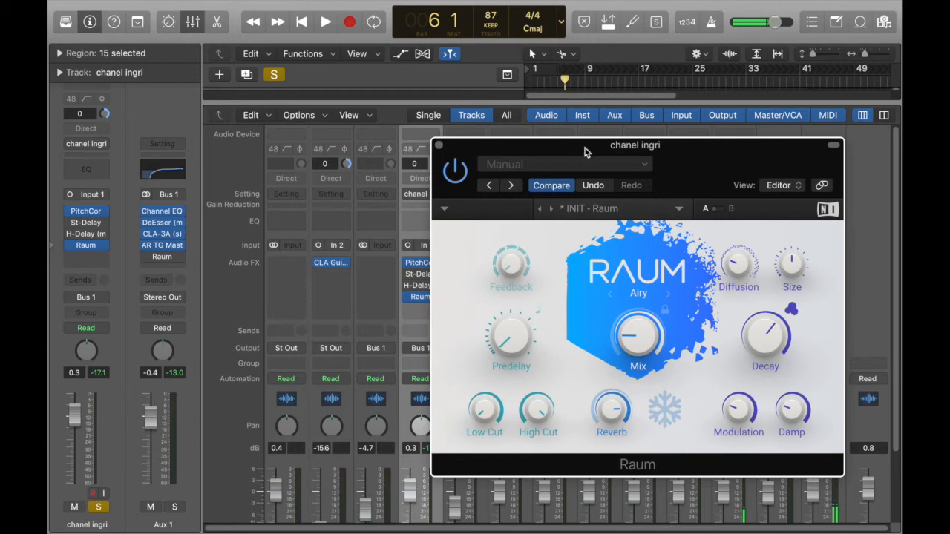
drag(581, 151, 575, 136)
key(space)
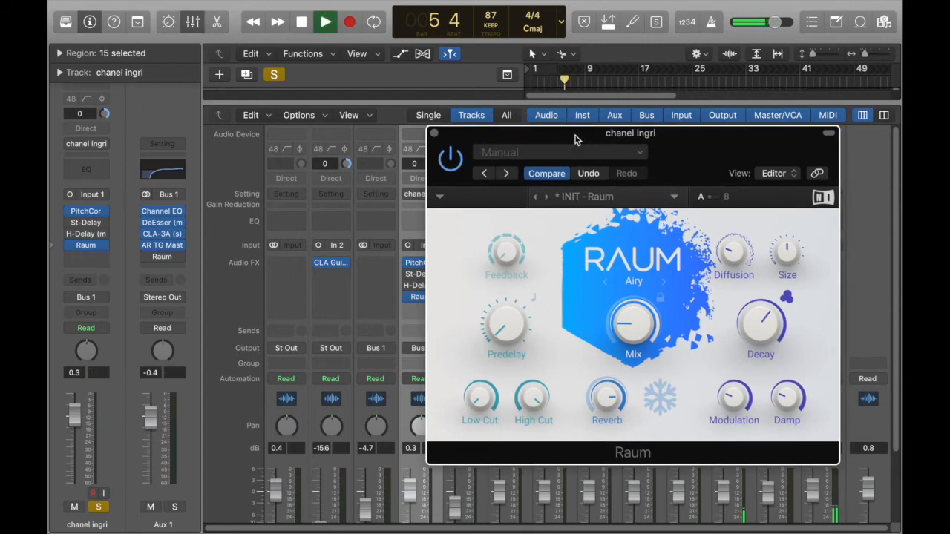
mouse_move(630, 331)
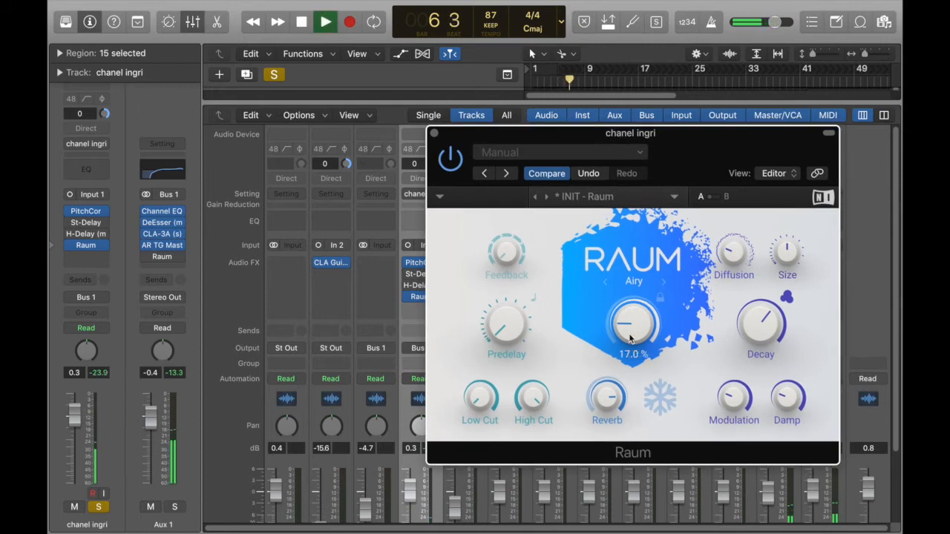
key(space)
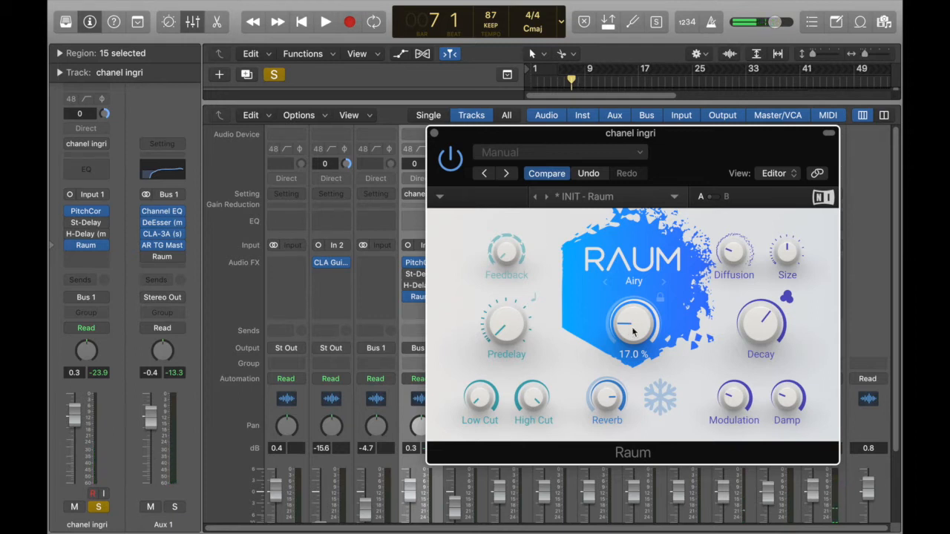
- Raise Raum's Mix in stages to 88% while the vocal plays to hear an excessive amount of reverb
key(space)
drag(634, 332, 633, 298)
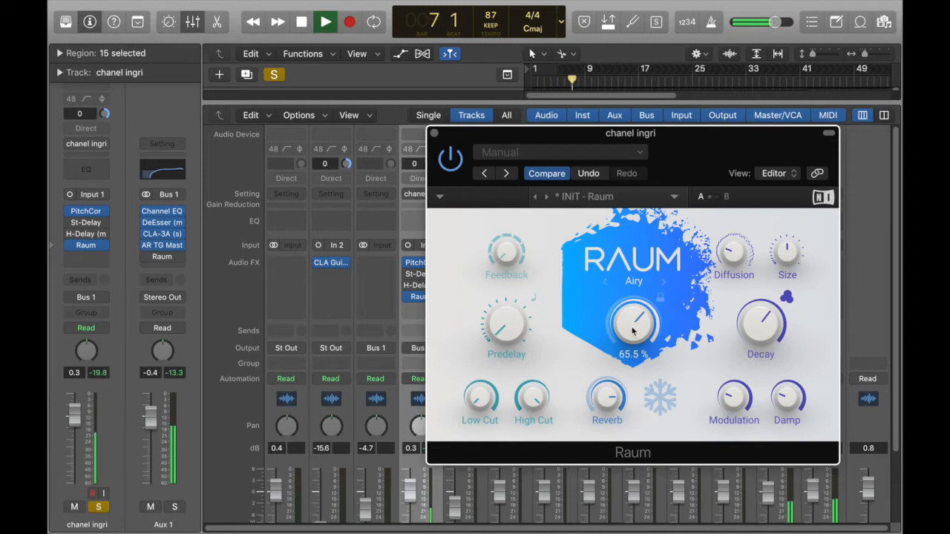
drag(633, 332, 633, 324)
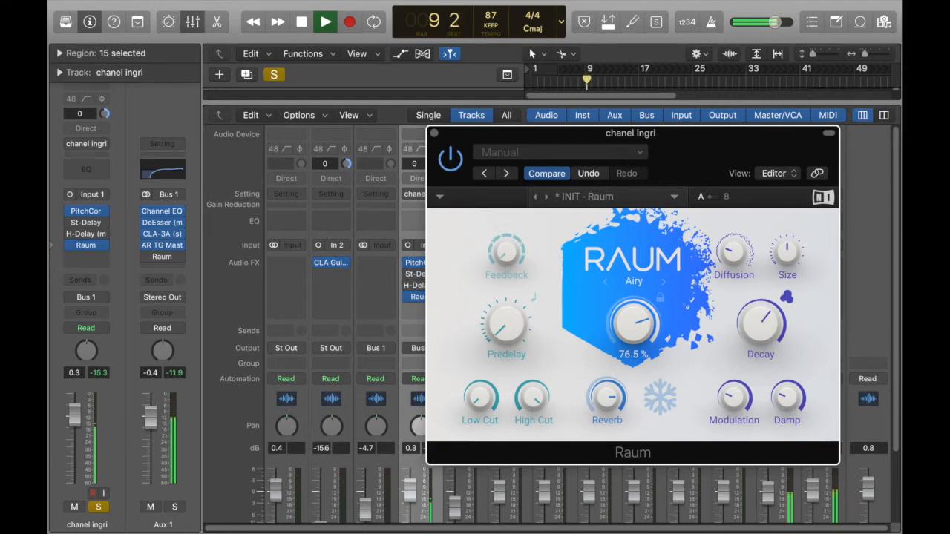
drag(636, 336, 635, 326)
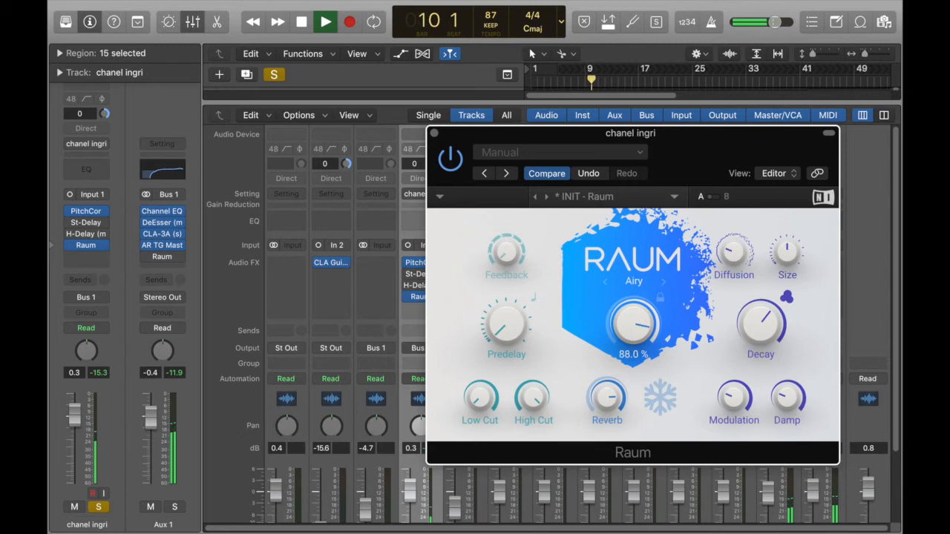
key(space)
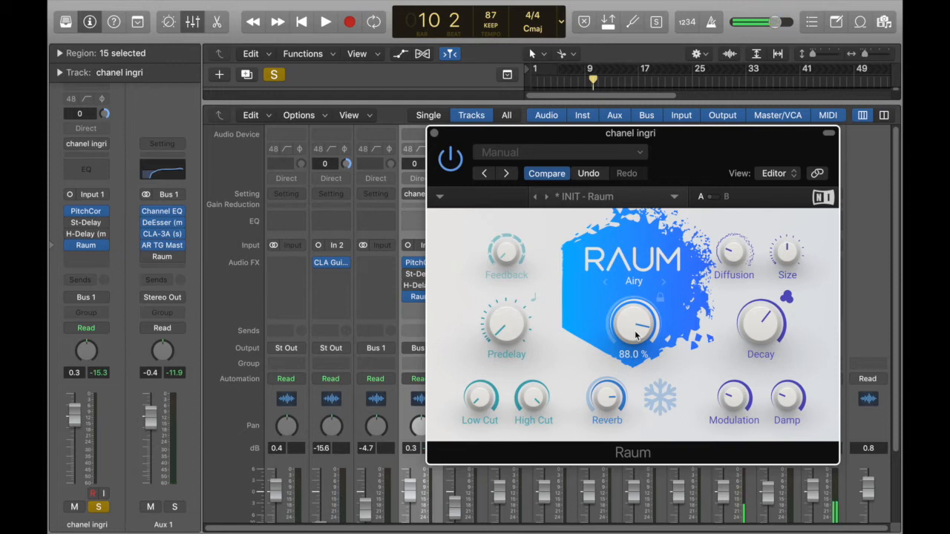
- Set Raum's Mix to 12% and play the vocal
drag(637, 336, 636, 401)
key(space)
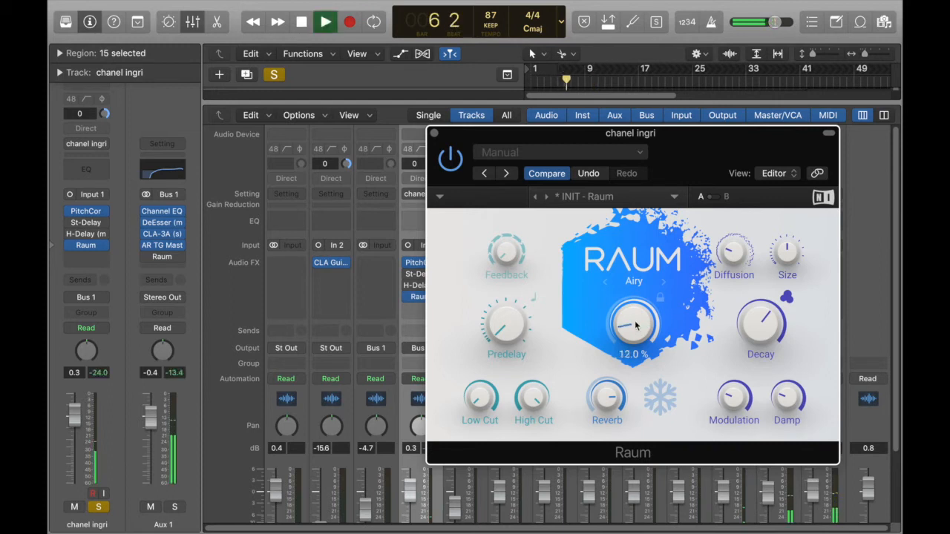
- Set Raum's Mix to 21% and raise its Decay to 200 s while playing the vocal
drag(634, 327, 635, 315)
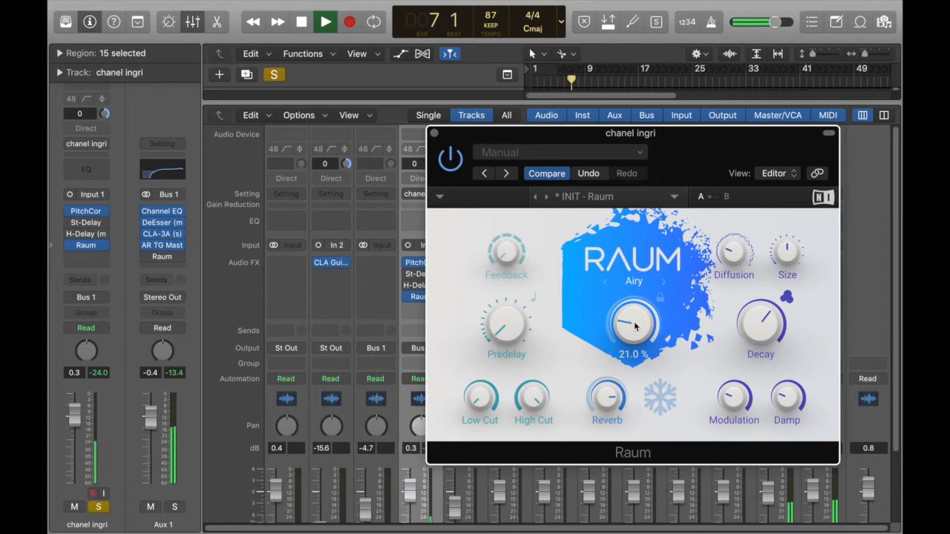
key(space)
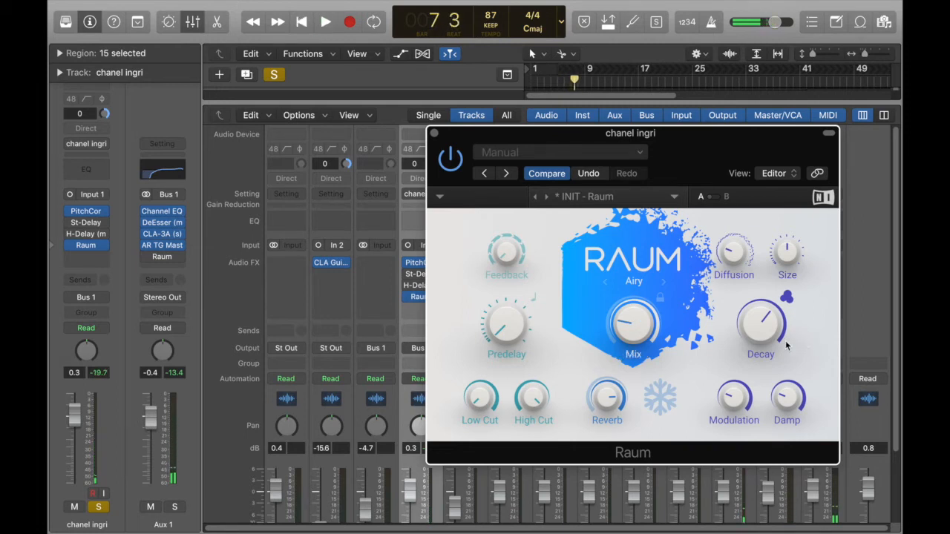
key(space)
drag(756, 334, 756, 297)
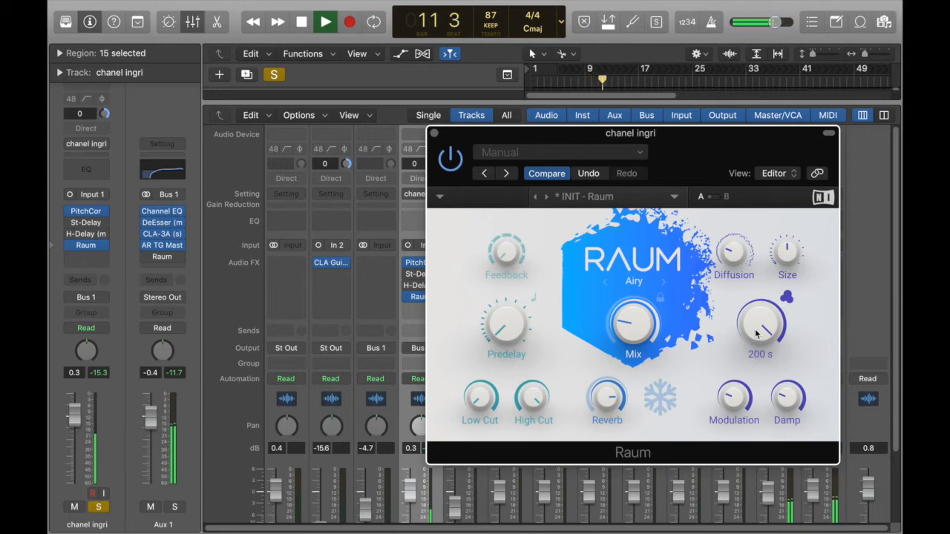
key(space)
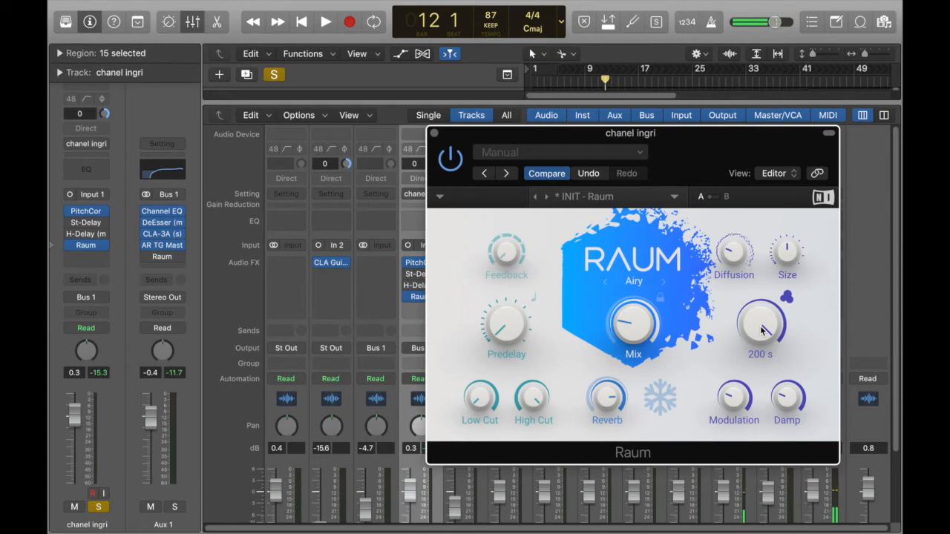
- Reduce Raum's Decay to 1.1 s and play a short passage of the vocal from bar 6
drag(765, 339, 766, 413)
mouse_move(767, 317)
mouse_down()
mouse_move(768, 274)
mouse_move(767, 318)
mouse_up()
key(space)
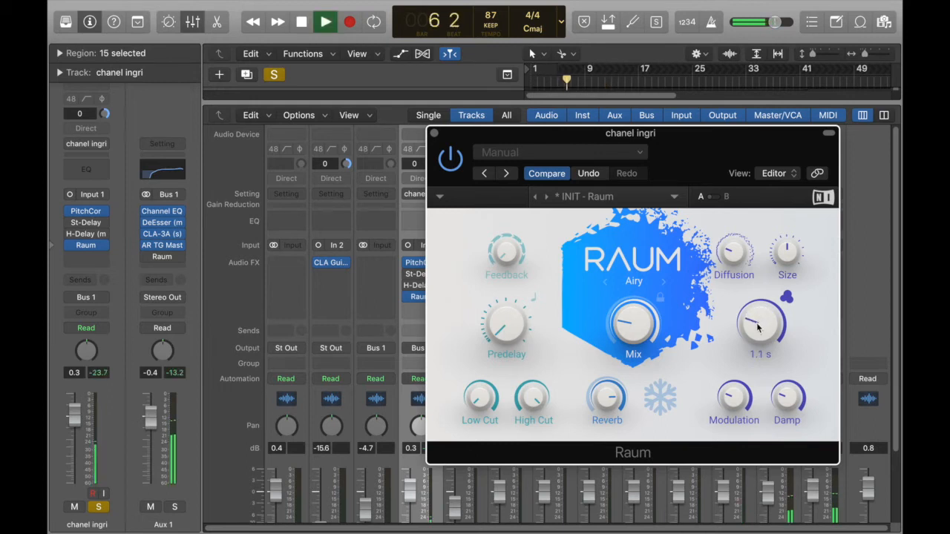
mouse_move(609, 399)
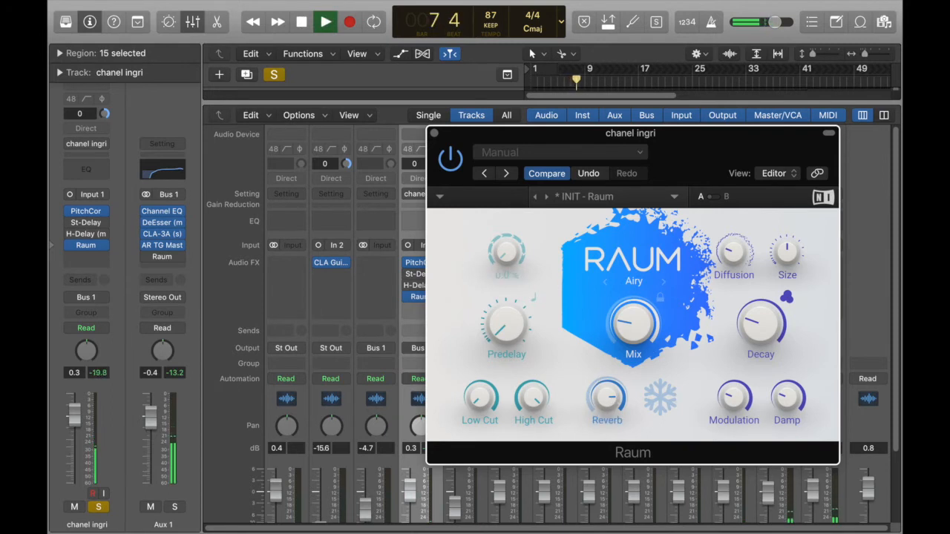
mouse_move(637, 329)
key(space)
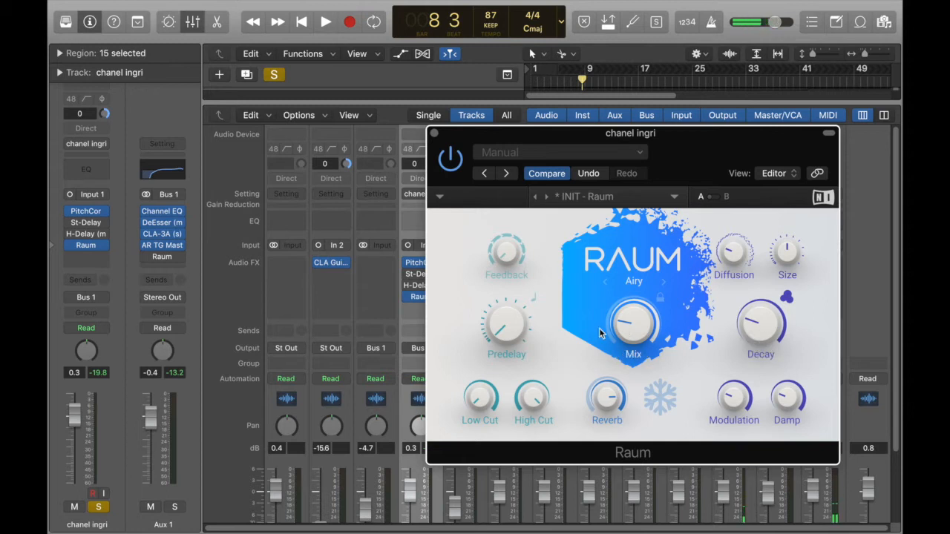
- Bypass Raum on the vocal channel and insert the IR-L (m) reverb in the slot below it
click(435, 134)
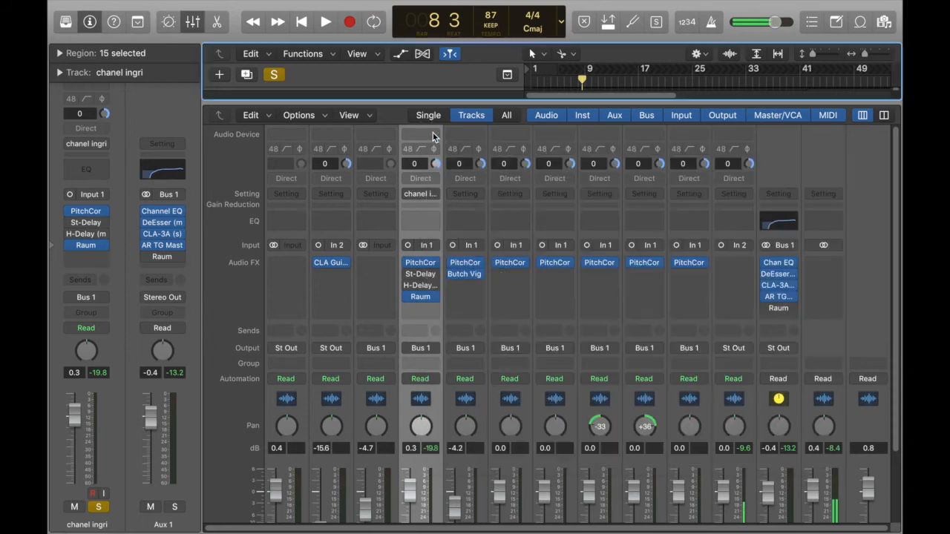
mouse_move(407, 301)
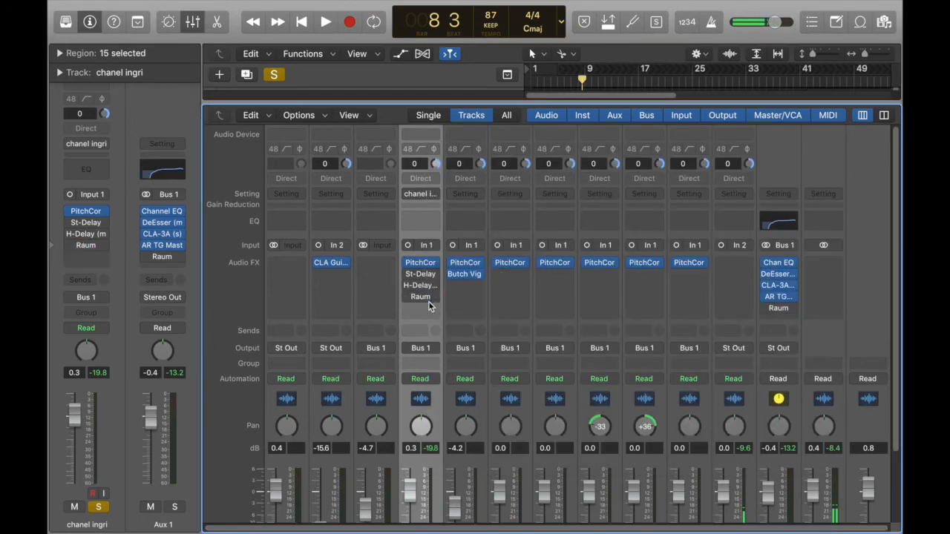
click(435, 309)
mouse_move(430, 522)
mouse_move(535, 501)
click(691, 489)
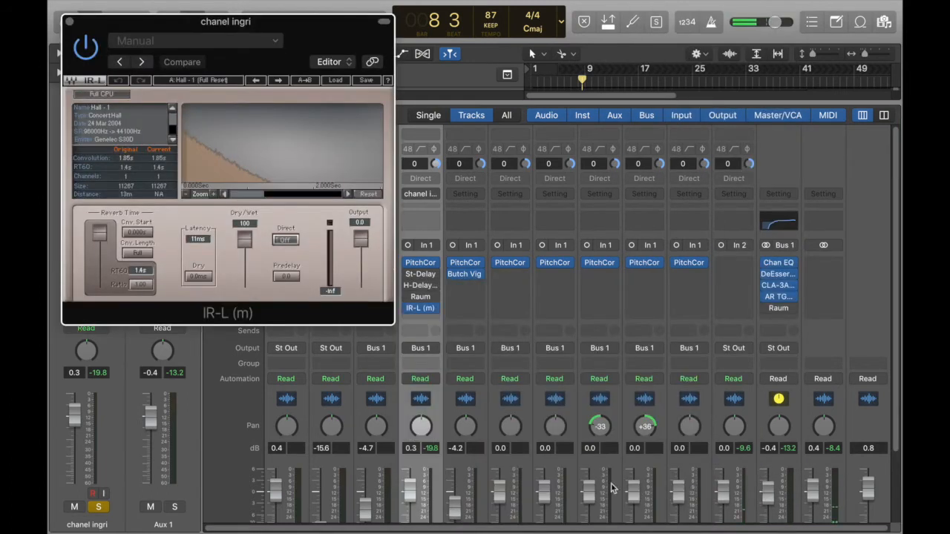
key(i)
drag(178, 24, 320, 13)
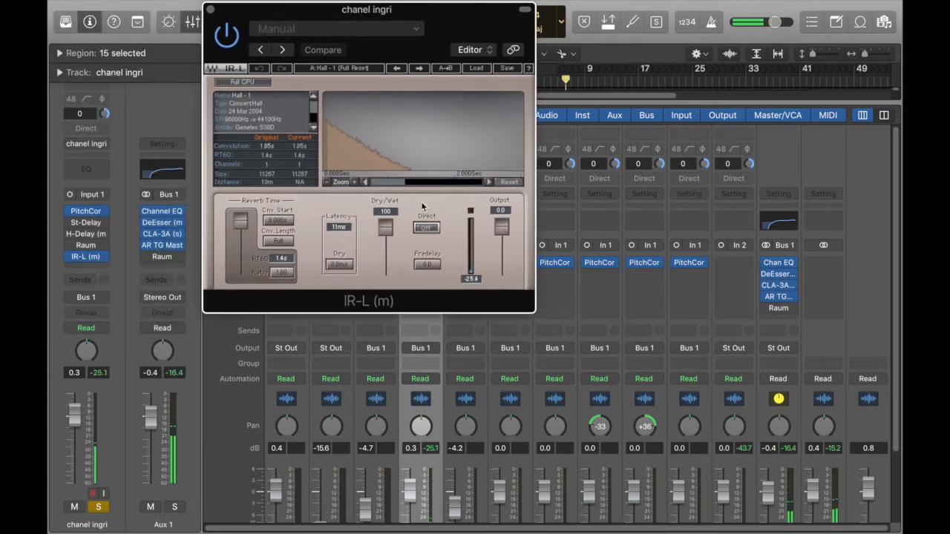
- Compare IR-L's Dry/Wet at 0.433 and at 100 during playback, and settle on 12.2
drag(387, 232, 385, 265)
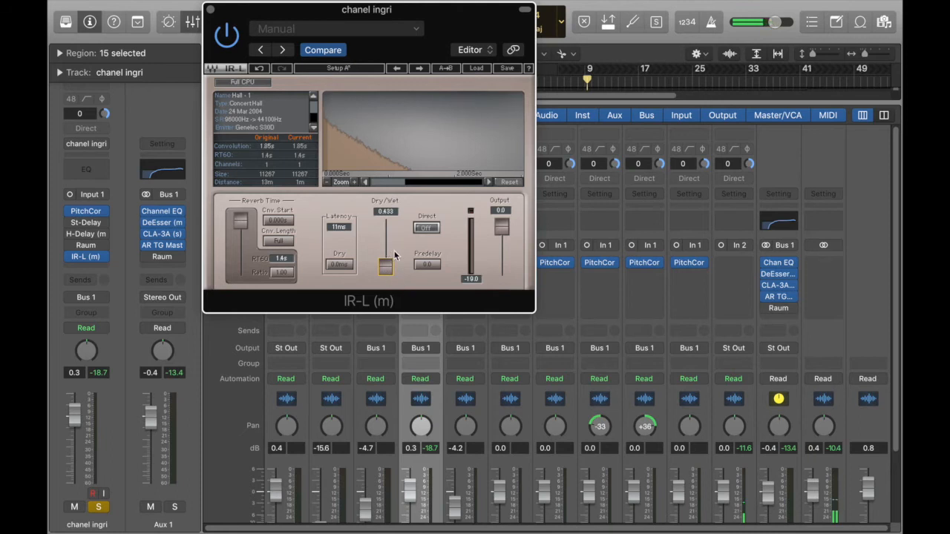
drag(395, 255, 405, 216)
drag(385, 255, 385, 227)
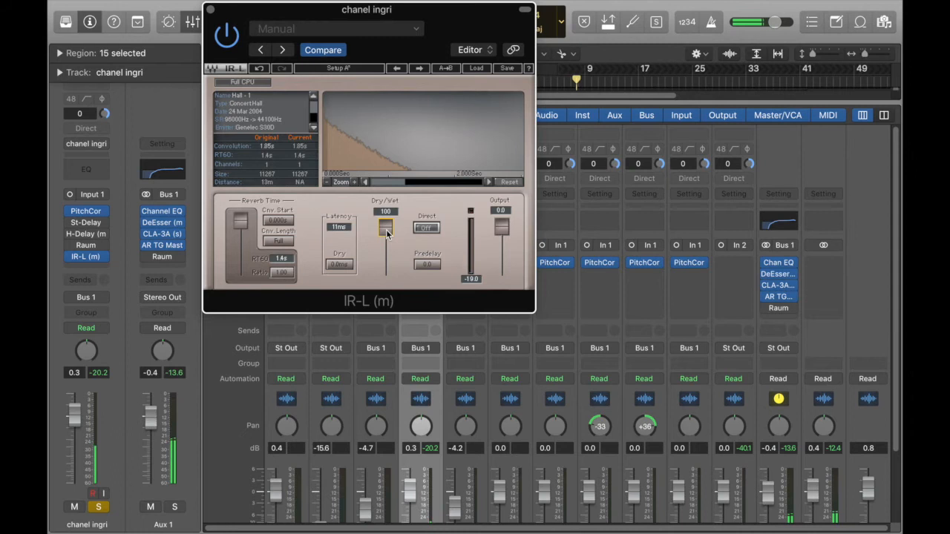
drag(386, 229, 385, 262)
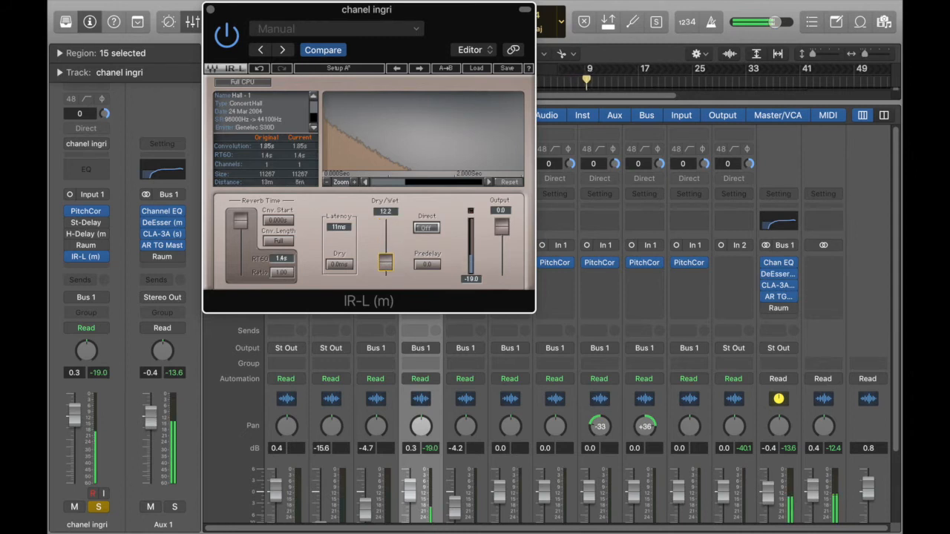
- Audition IR-L with a 0.4 s reverb time and Dry/Wet at 48.6, and settle on 1.2 s and 32.4
drag(240, 220, 240, 262)
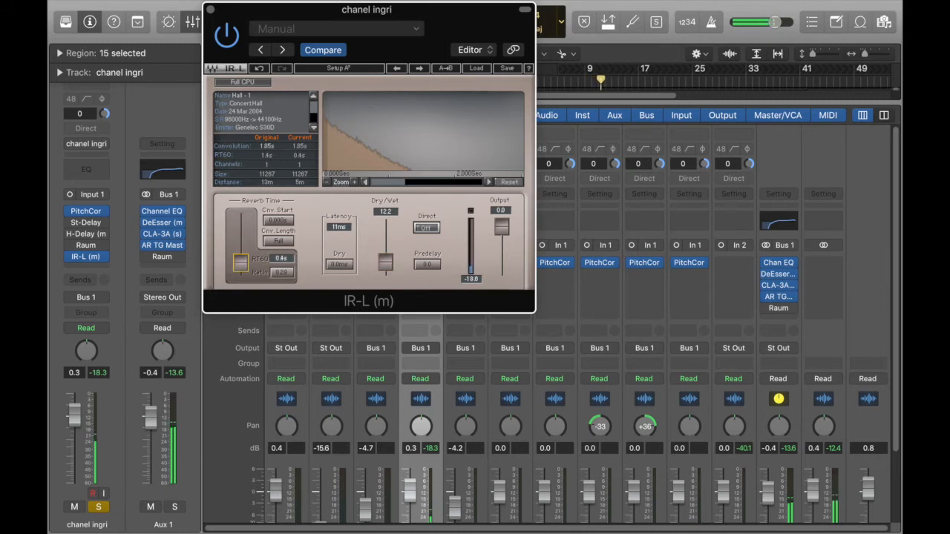
mouse_move(386, 263)
mouse_down()
mouse_move(386, 236)
mouse_move(386, 258)
mouse_move(386, 247)
mouse_up()
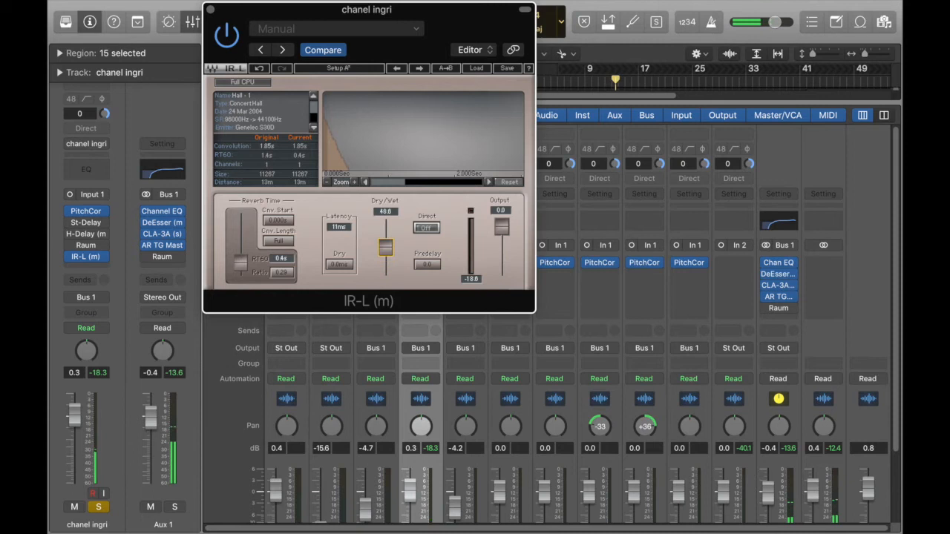
drag(241, 264, 240, 225)
mouse_move(386, 249)
mouse_down()
mouse_move(390, 232)
mouse_move(386, 254)
mouse_up()
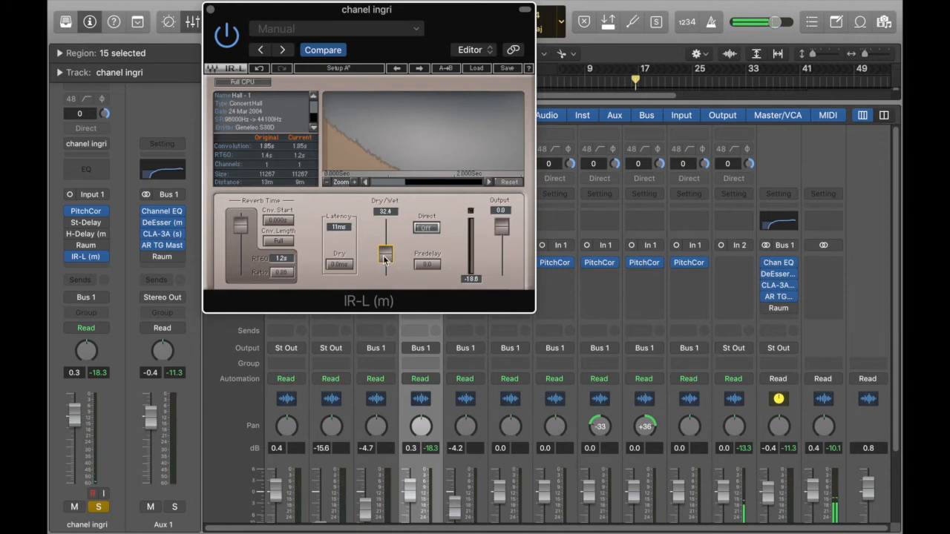
- Close the IR-L window and replace IR-L with H-Reverb (m) on the vocal channel
click(210, 10)
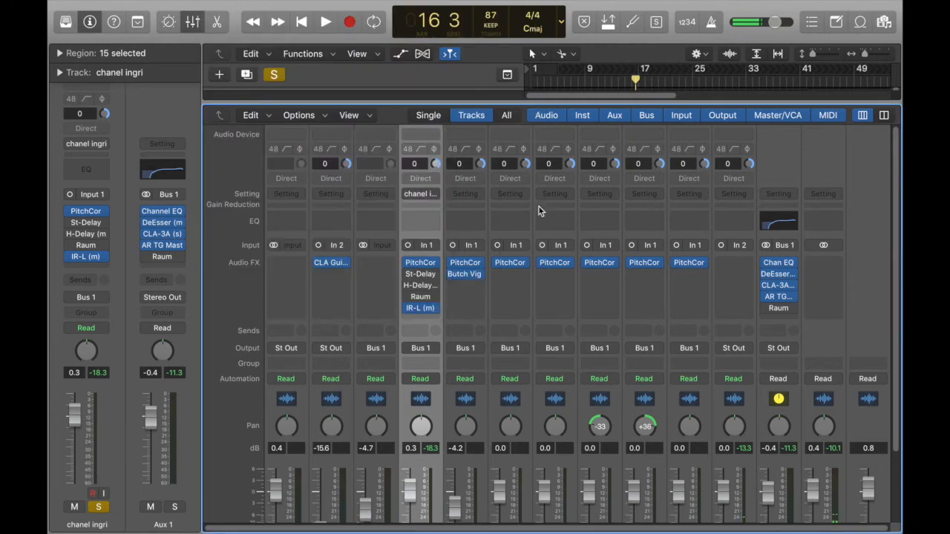
click(407, 308)
click(434, 308)
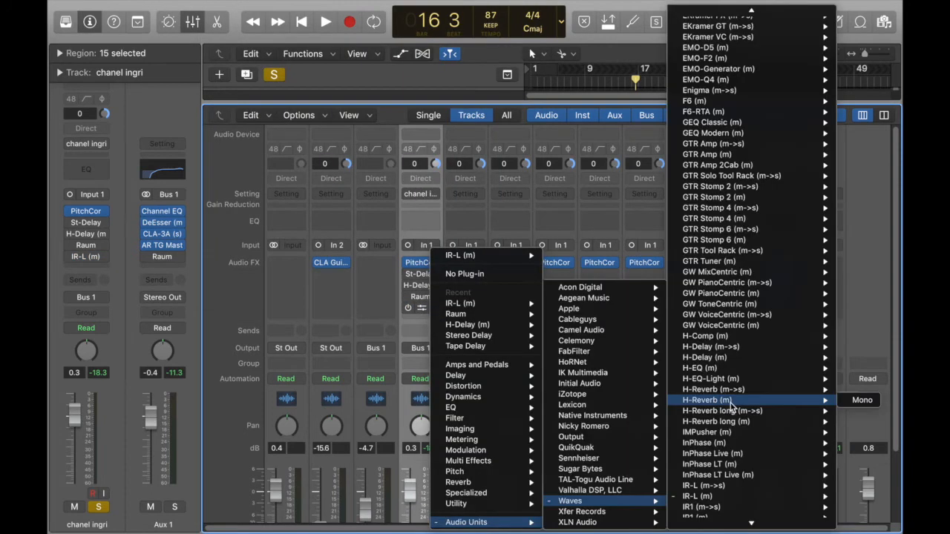
click(731, 407)
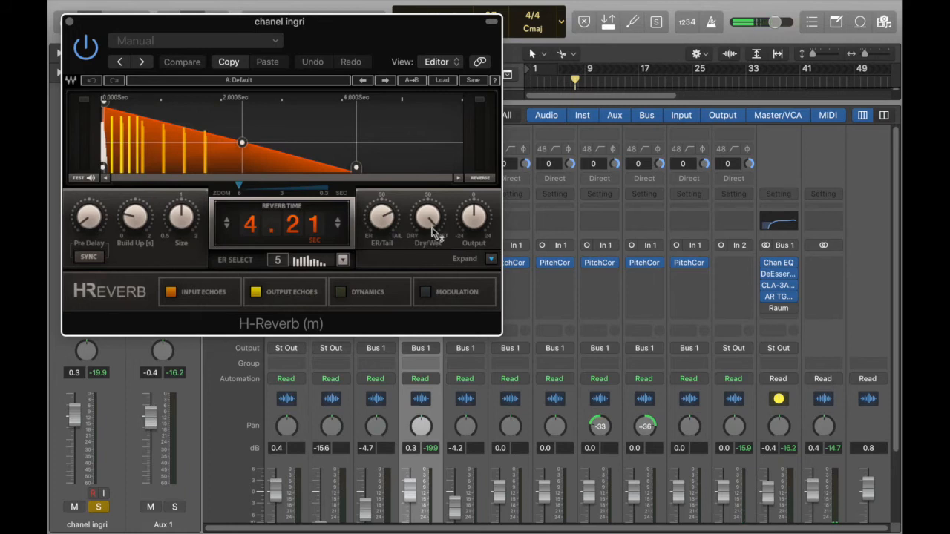
- Lower H-Reverb's Dry/Wet to 29.2 and raise it slightly, and sweep ER/Tail from full Tail toward ER during playback
mouse_move(428, 219)
mouse_down()
mouse_move(428, 237)
mouse_move(427, 230)
mouse_up()
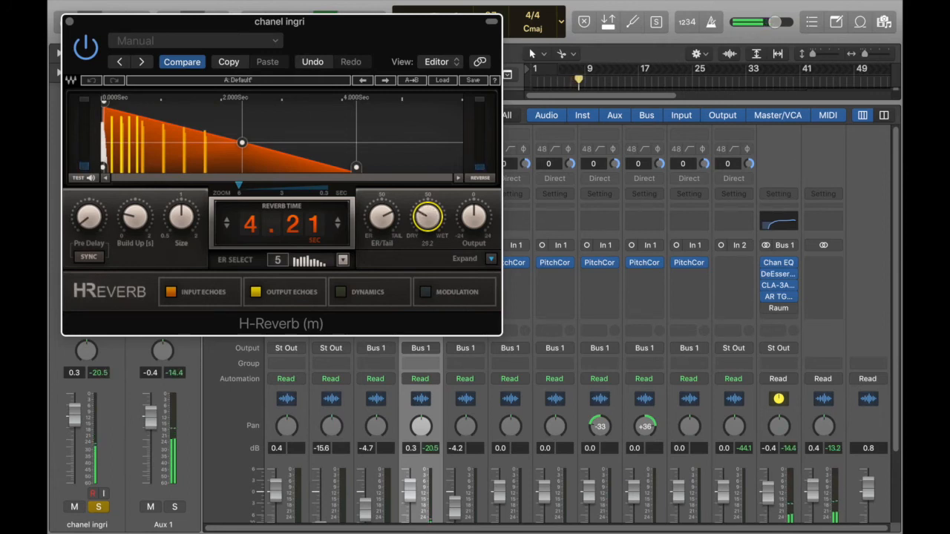
drag(428, 216, 428, 212)
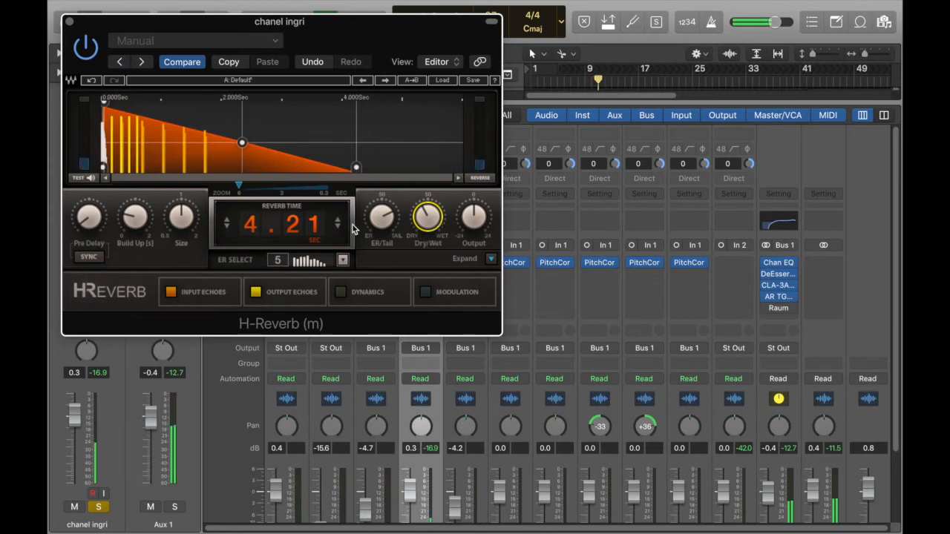
drag(386, 224, 386, 200)
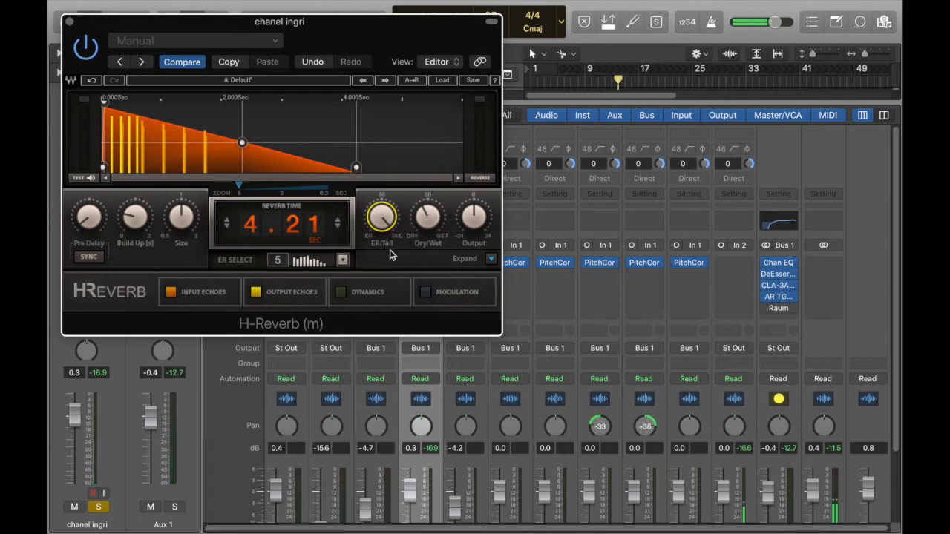
drag(392, 228, 392, 259)
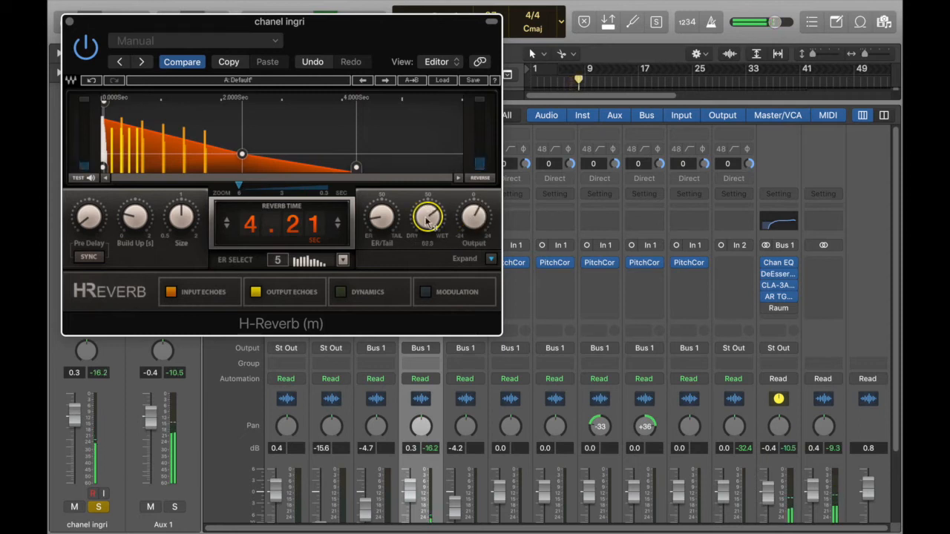
- Fine-tune H-Reverb with ER/Tail slightly below the middle, Size below 1 and Dry/Wet near 50, and close its window
drag(381, 221, 381, 203)
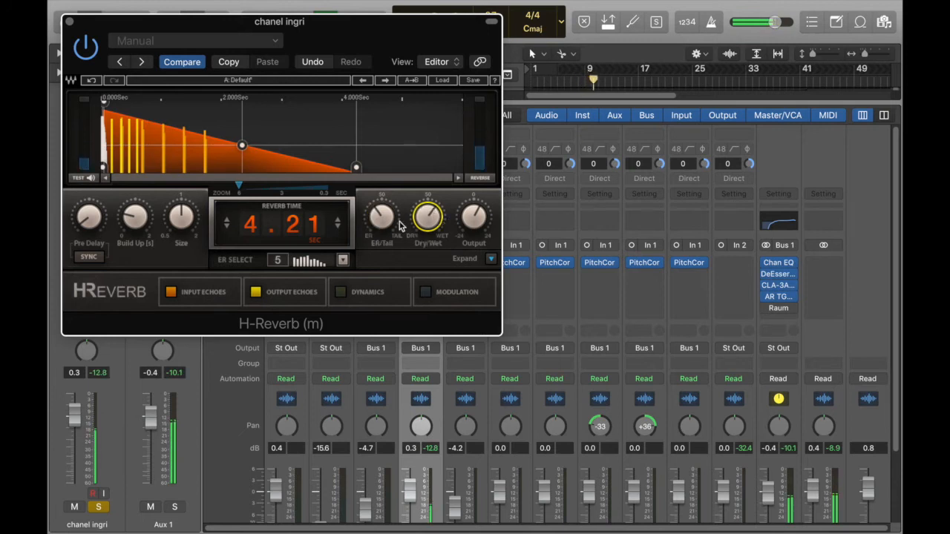
drag(181, 216, 181, 210)
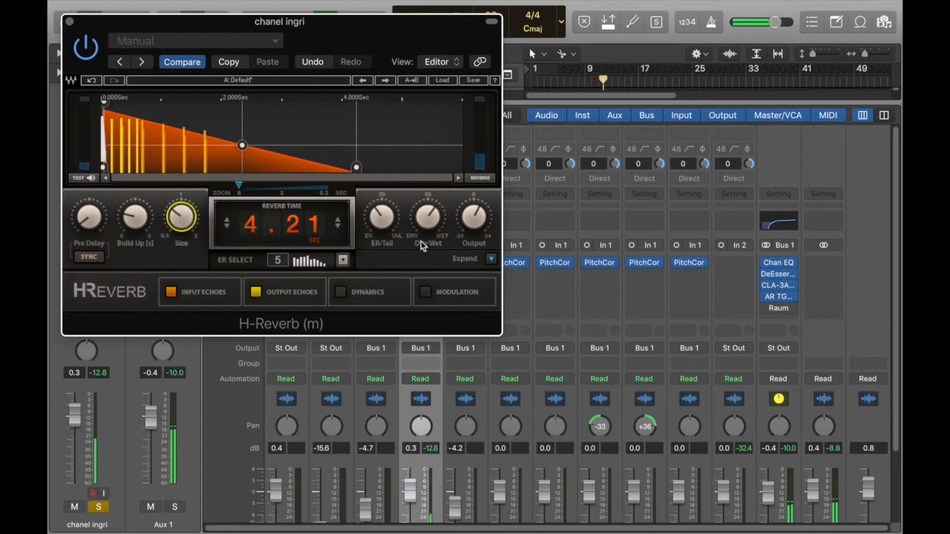
click(429, 222)
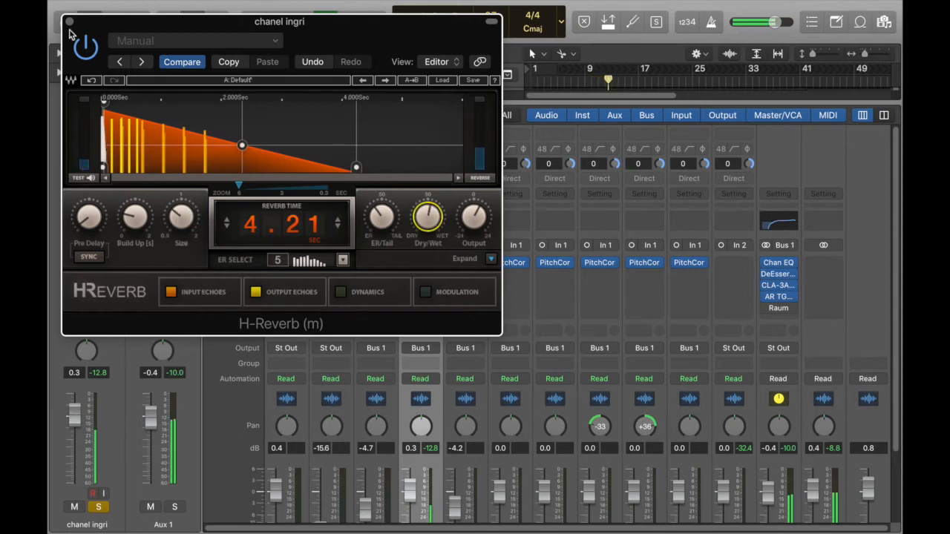
click(70, 22)
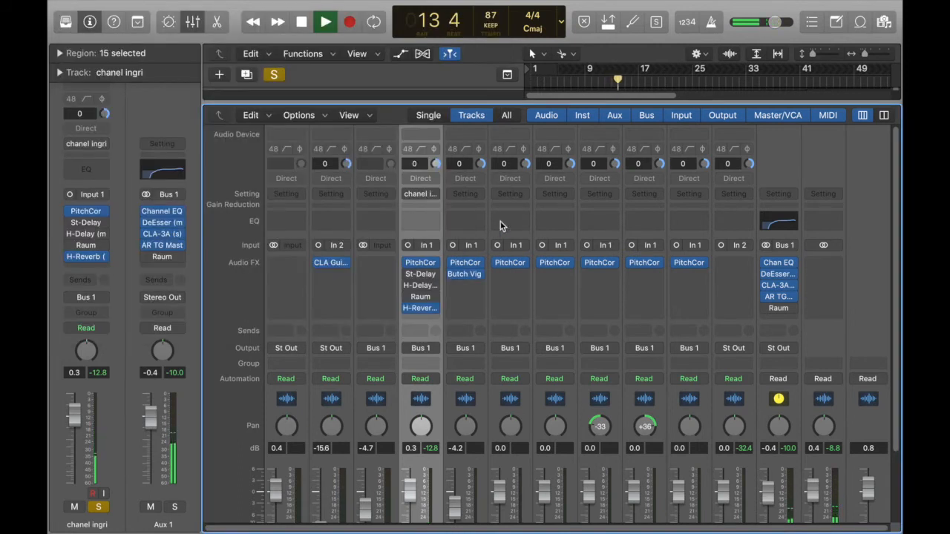
- Return the playhead to bar 6 and play the vocal with H-Reverb bypassed to hear it dry
key(space)
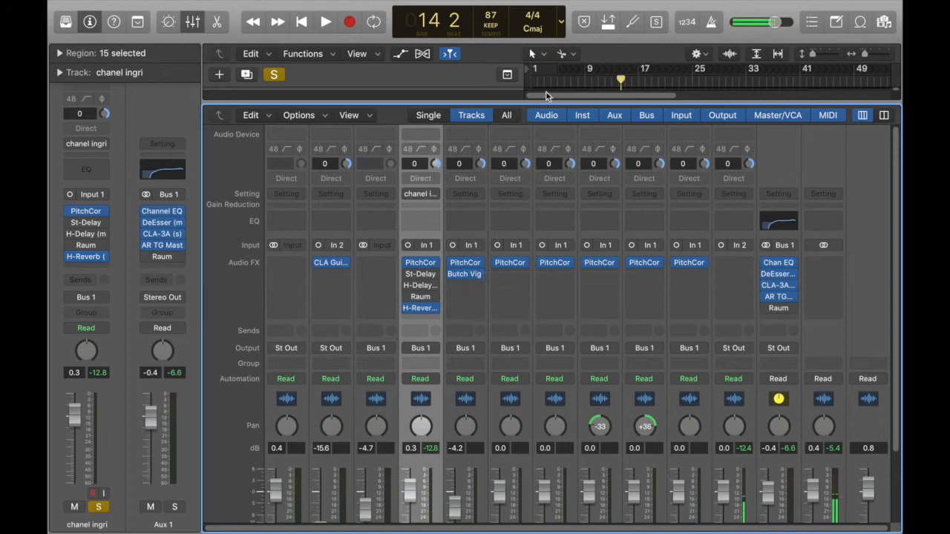
click(566, 78)
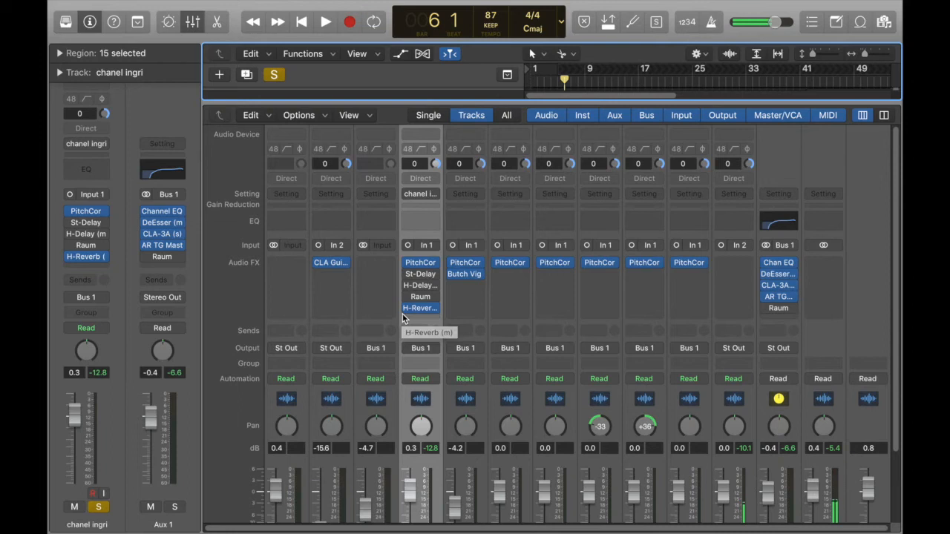
click(408, 309)
key(space)
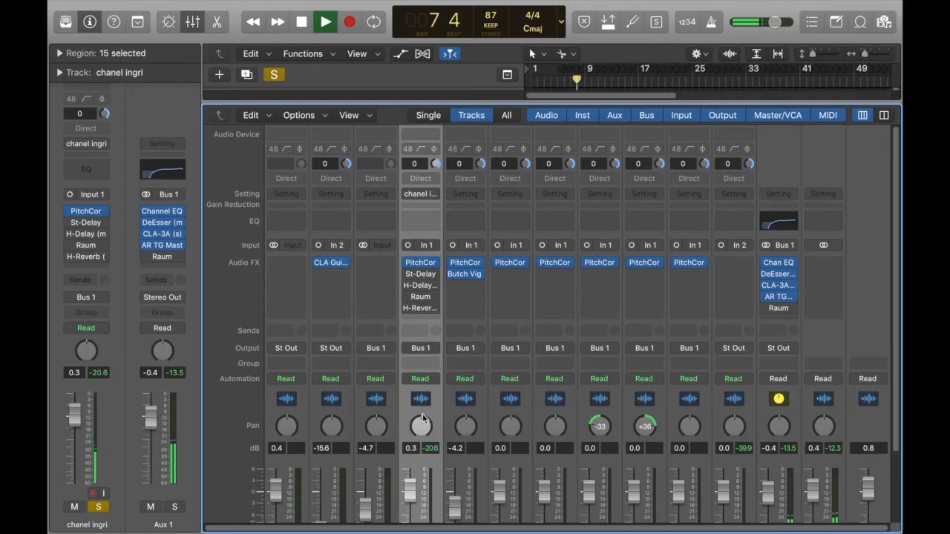
mouse_move(407, 308)
key(space)
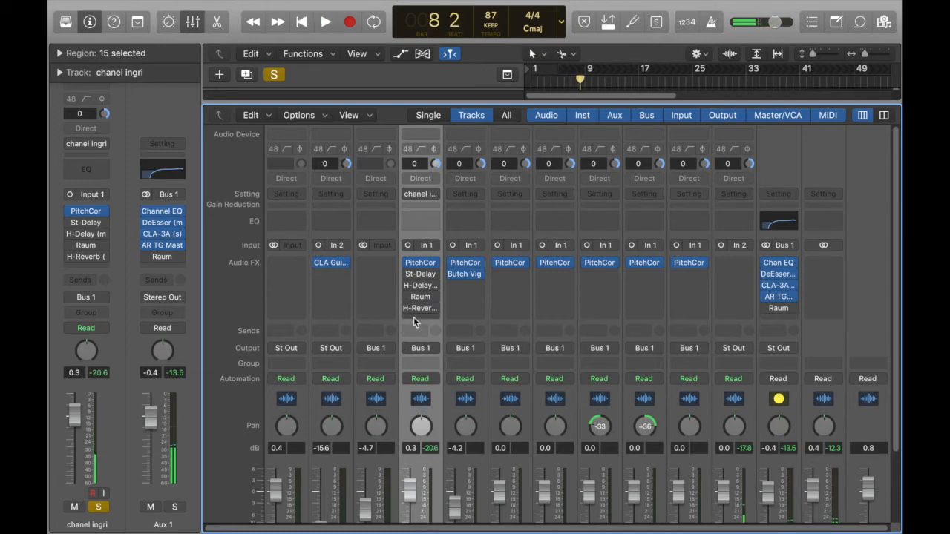
- Re-enable H-Reverb, play the vocal through it for comparison, and bypass it again
click(408, 308)
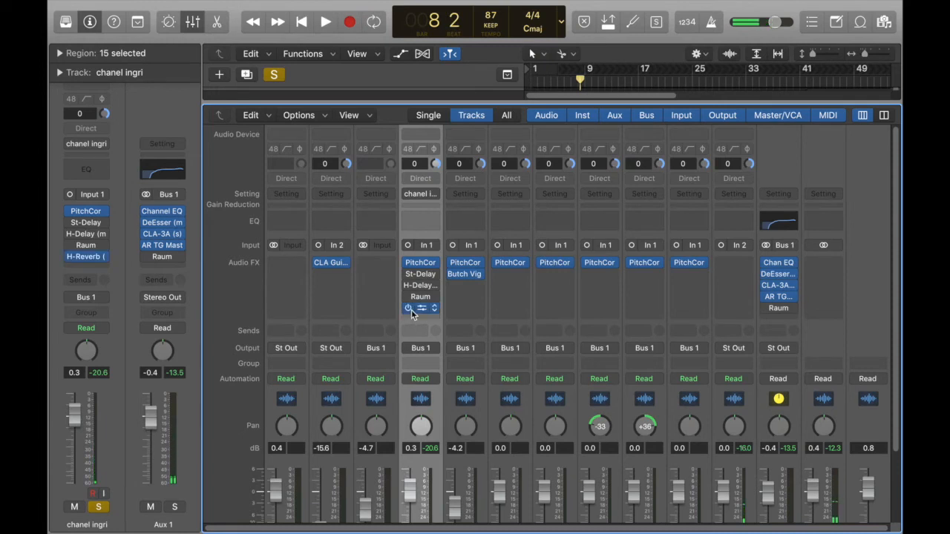
key(space)
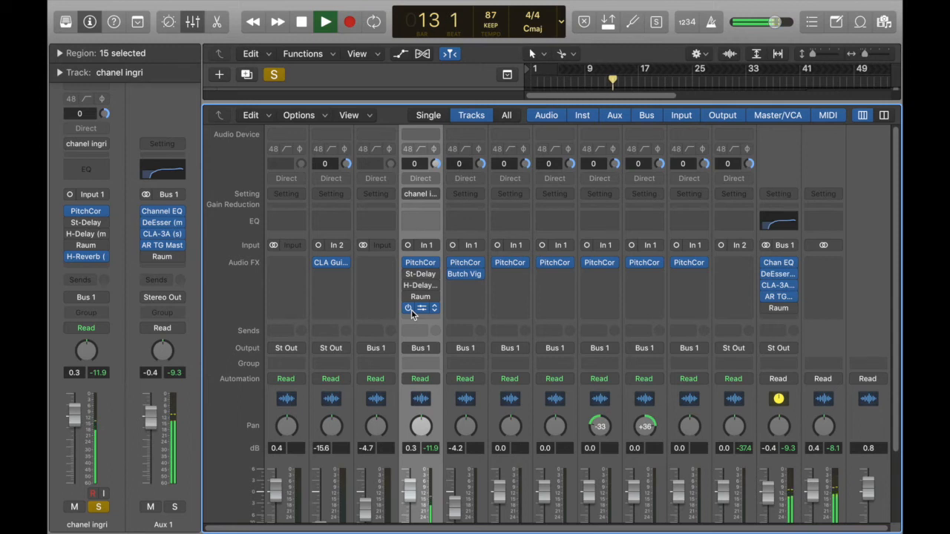
key(space)
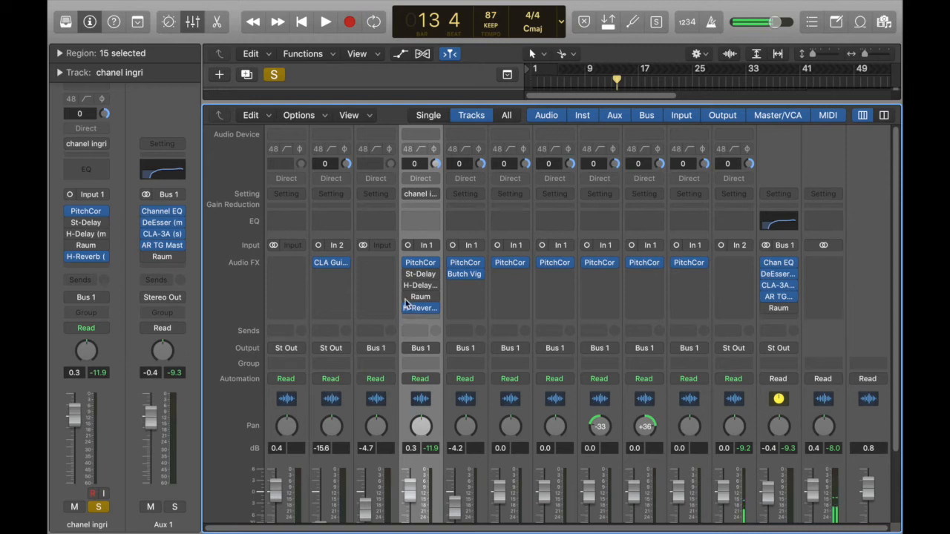
click(407, 309)
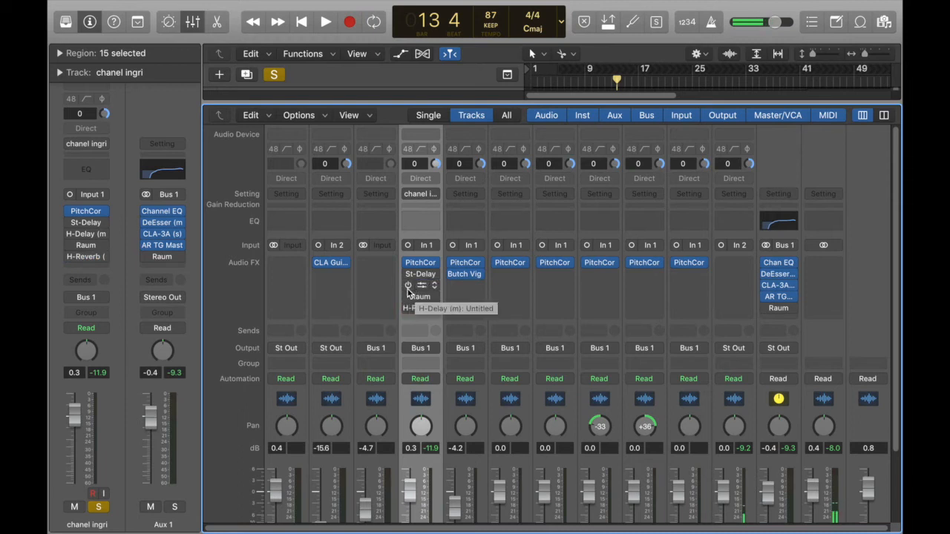
- Enable H-Delay on the vocal track, play the vocal through it, and raise the delay's Feedback strongly in its window
click(407, 286)
key(space)
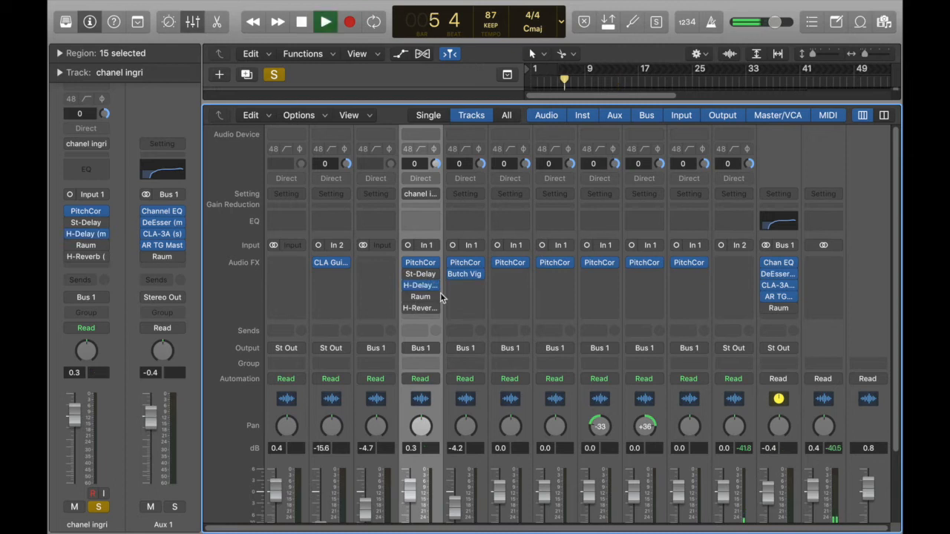
click(424, 286)
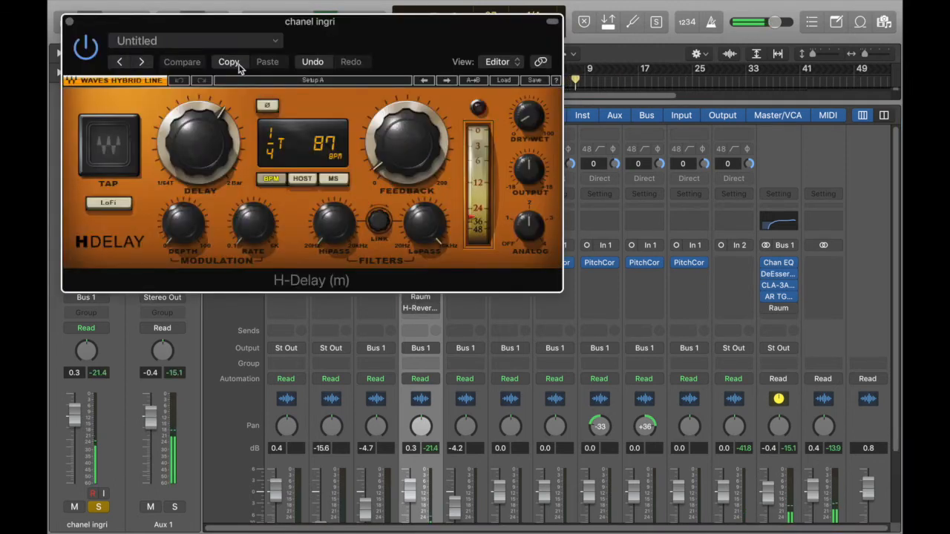
click(238, 27)
drag(239, 27, 277, 60)
drag(460, 204, 448, 92)
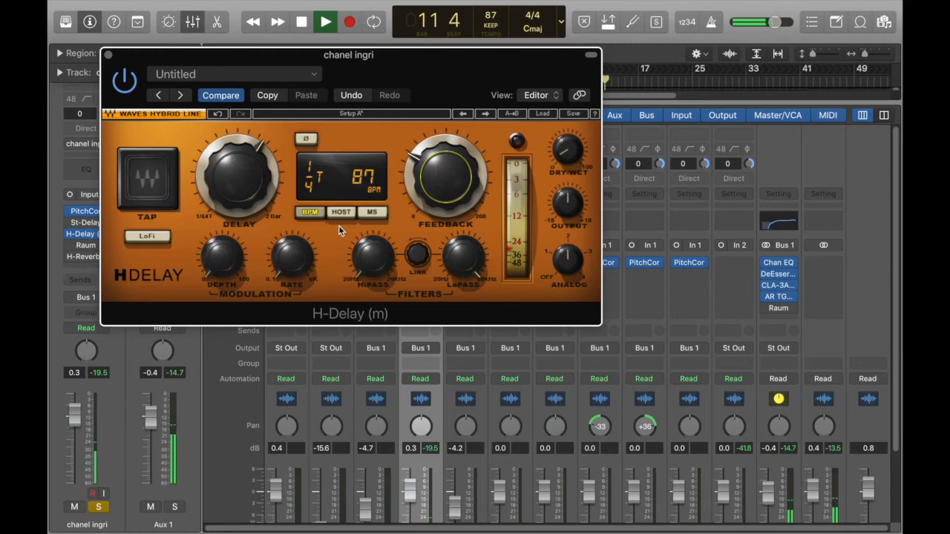
- Raise H-Delay's Dry/Wet to 37 during playback and stop
click(568, 156)
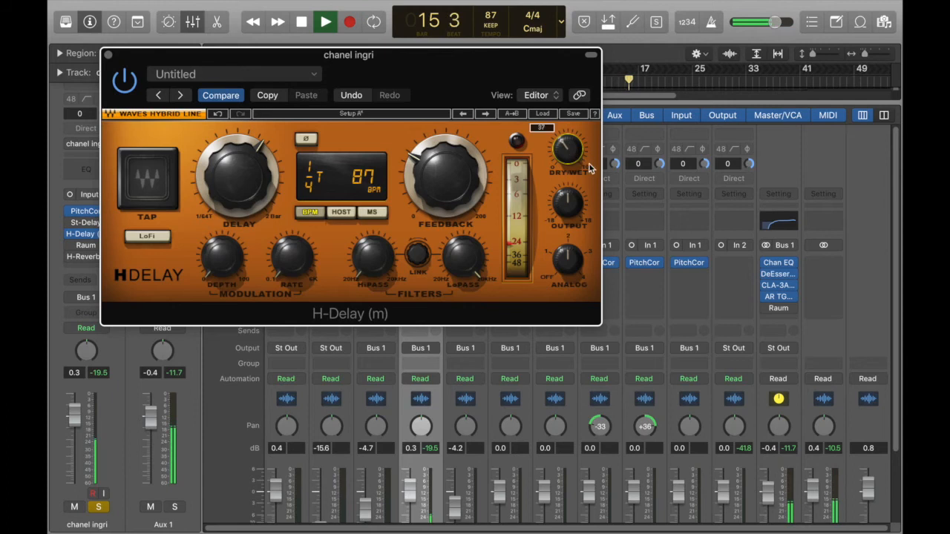
key(space)
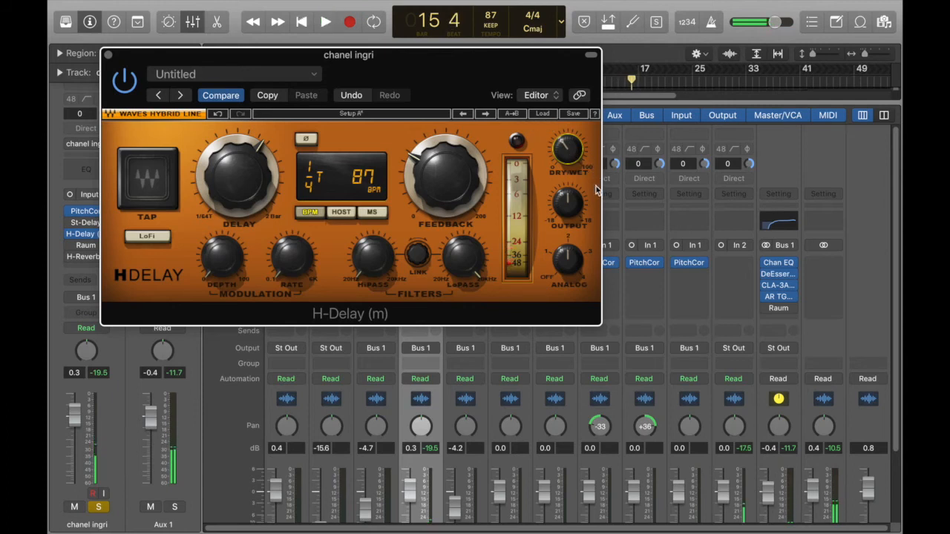
mouse_move(584, 220)
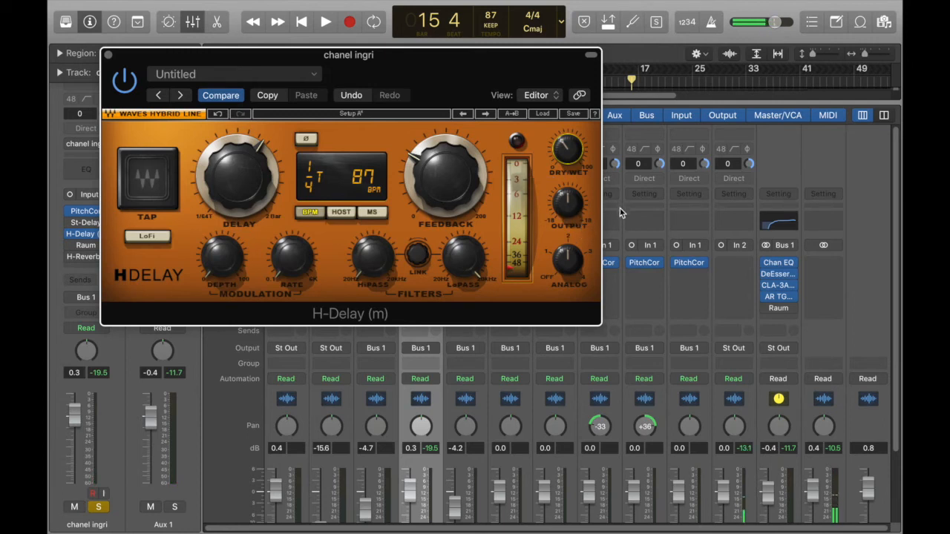
- Replay the vocal while lowering H-Delay's Dry/Wet to 4 and raising it slightly, and stop playback
mouse_move(567, 152)
key(space)
drag(573, 167, 573, 194)
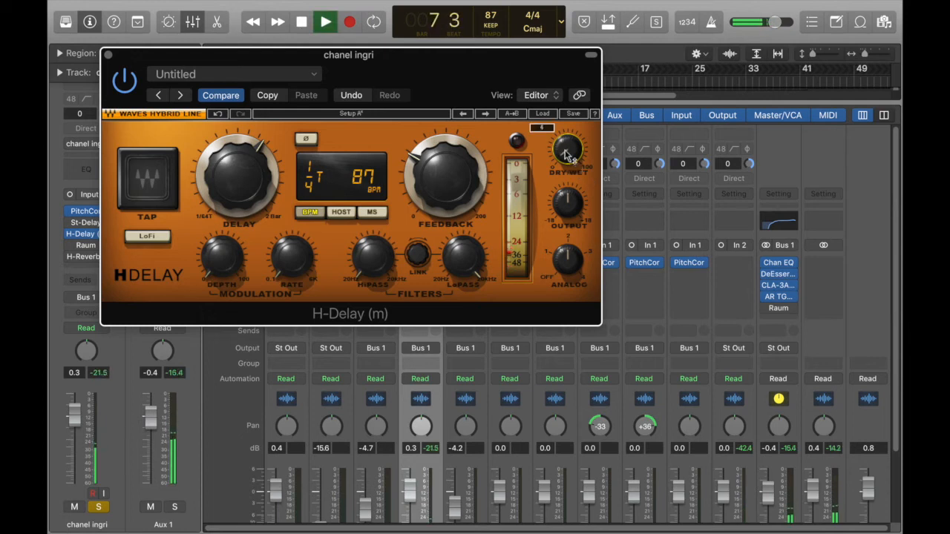
mouse_move(567, 151)
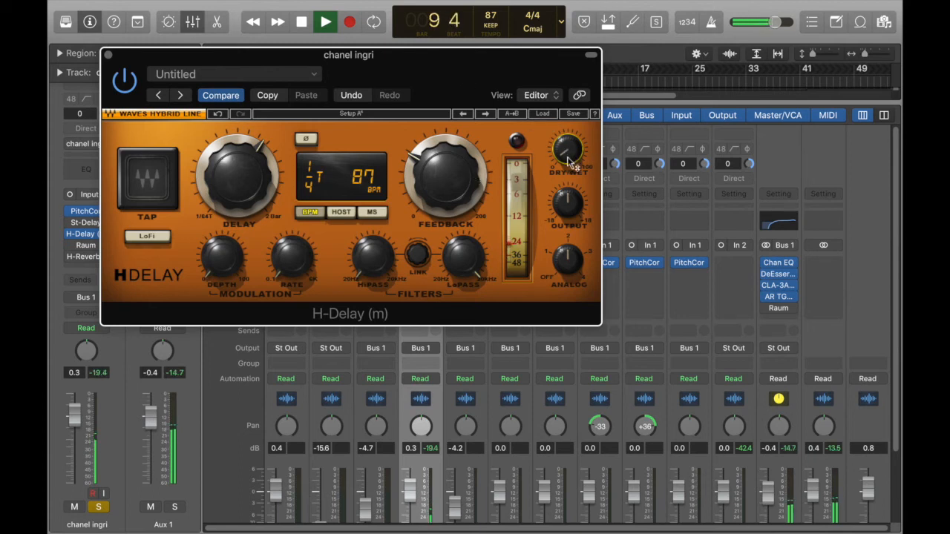
key(space)
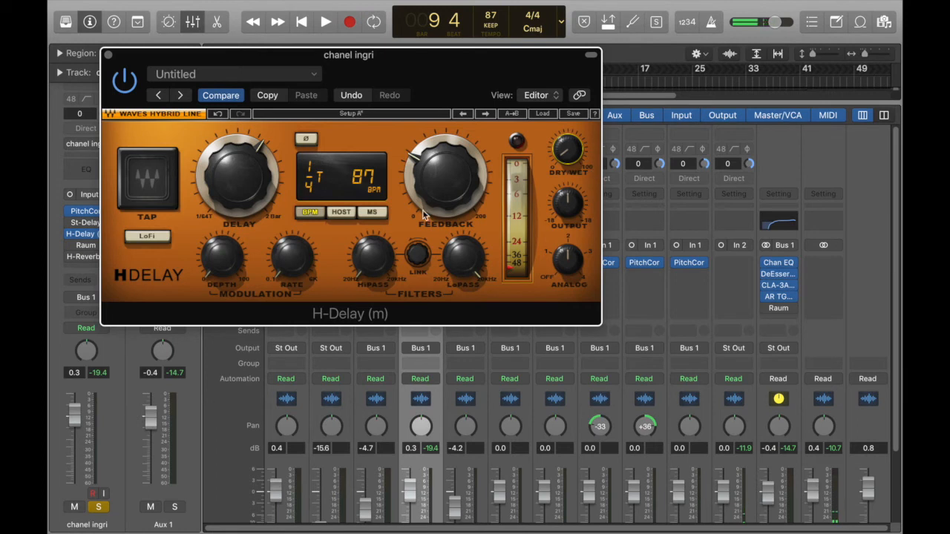
- Set H-Delay's Dry/Wet to 15 and lower its Feedback to 0 while the vocal plays
mouse_move(437, 219)
mouse_move(454, 206)
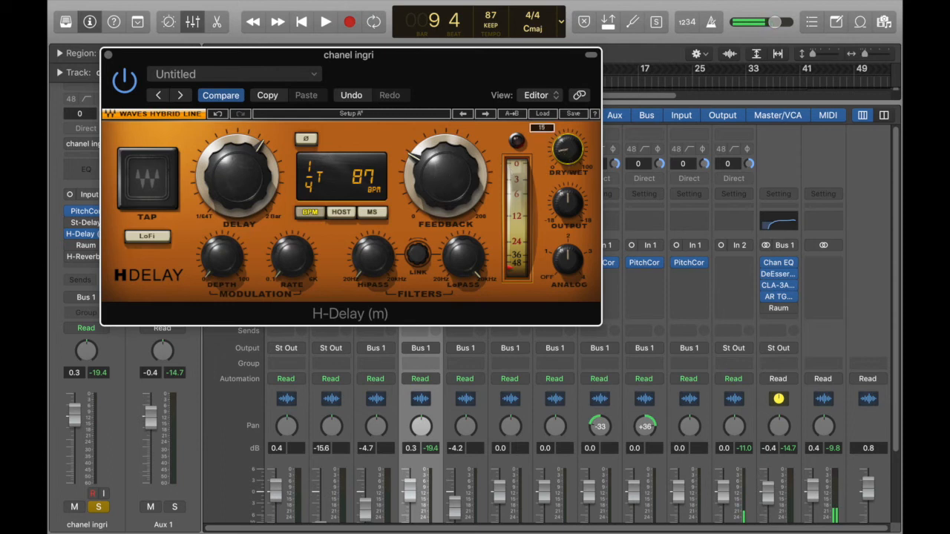
key(space)
drag(431, 168, 431, 213)
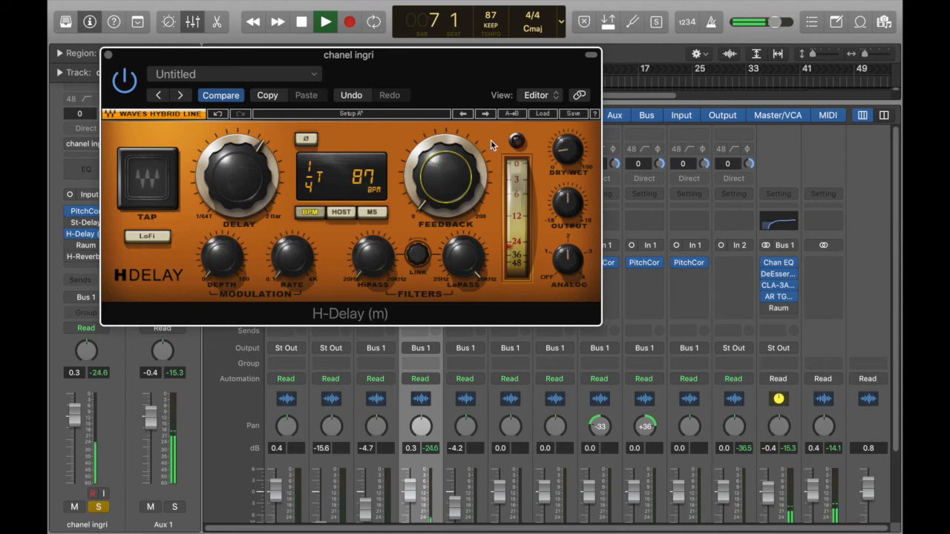
mouse_move(439, 191)
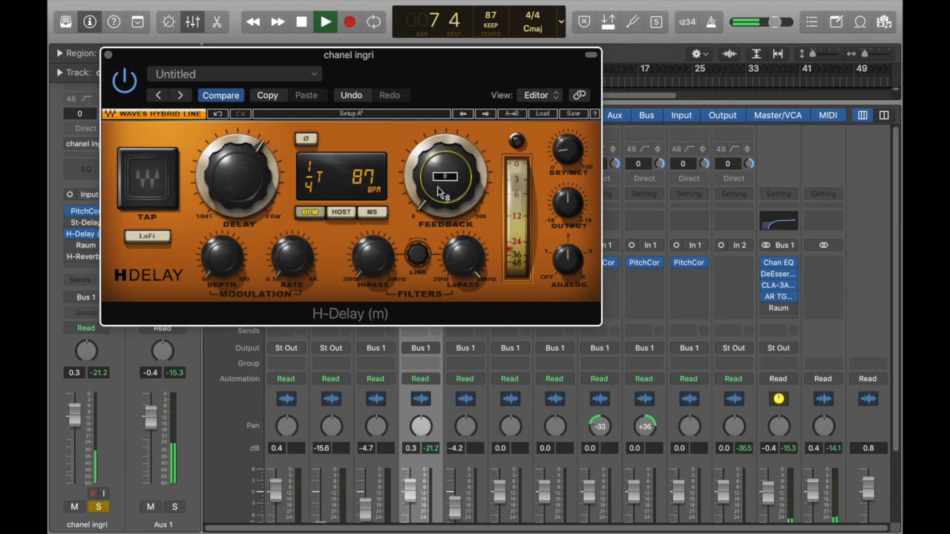
- Raise H-Delay's Feedback to about 5, replay the vocal to hear the repeats, and stop
mouse_move(439, 192)
mouse_down()
mouse_move(440, 127)
mouse_move(440, 174)
mouse_up()
key(space)
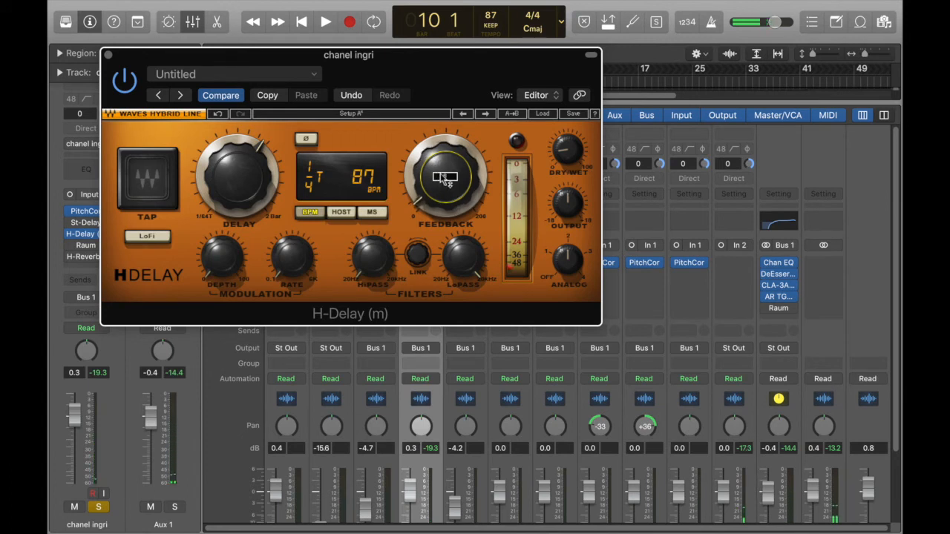
key(space)
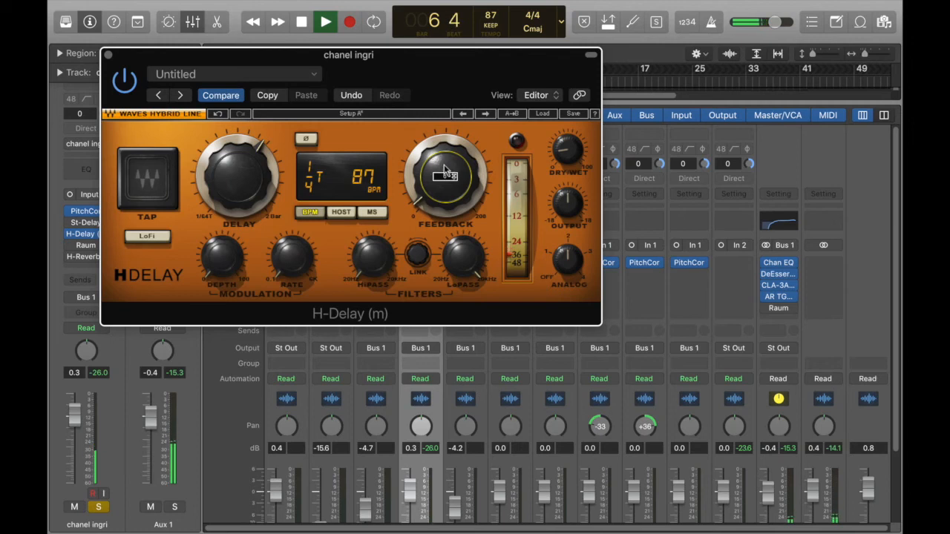
drag(443, 191, 444, 190)
key(space)
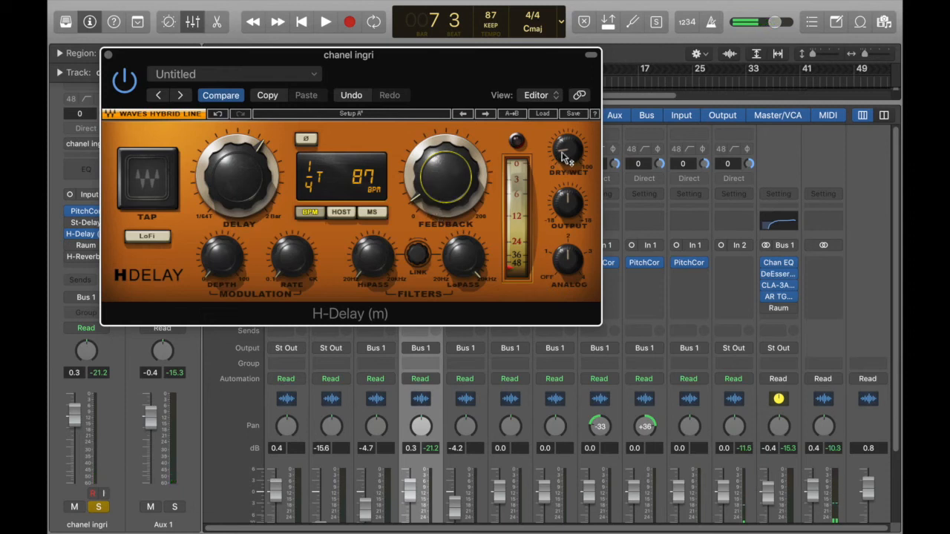
- Set H-Delay's delay time to a straight 1/4 note, compare it with 1/8 during playback, and close its window
mouse_move(572, 158)
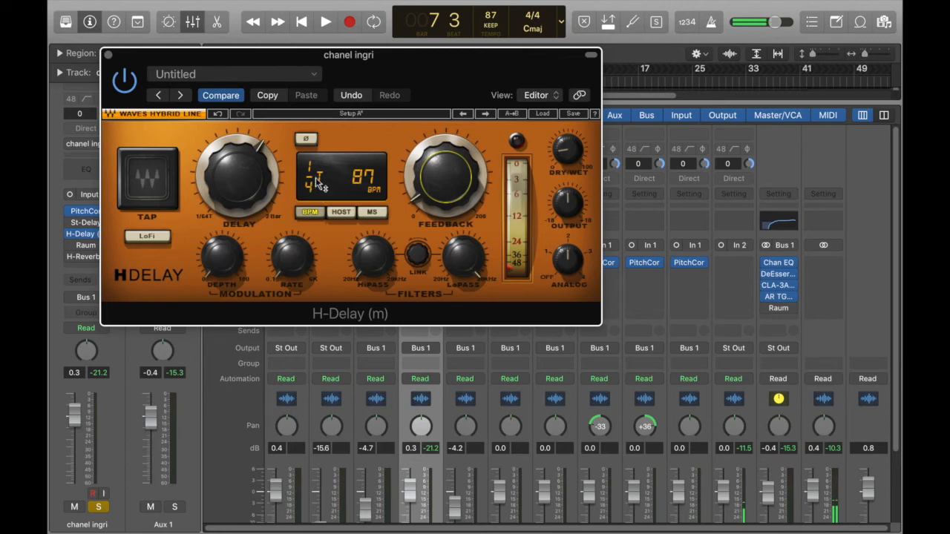
mouse_move(314, 177)
mouse_down()
mouse_move(314, 159)
mouse_move(314, 171)
mouse_up()
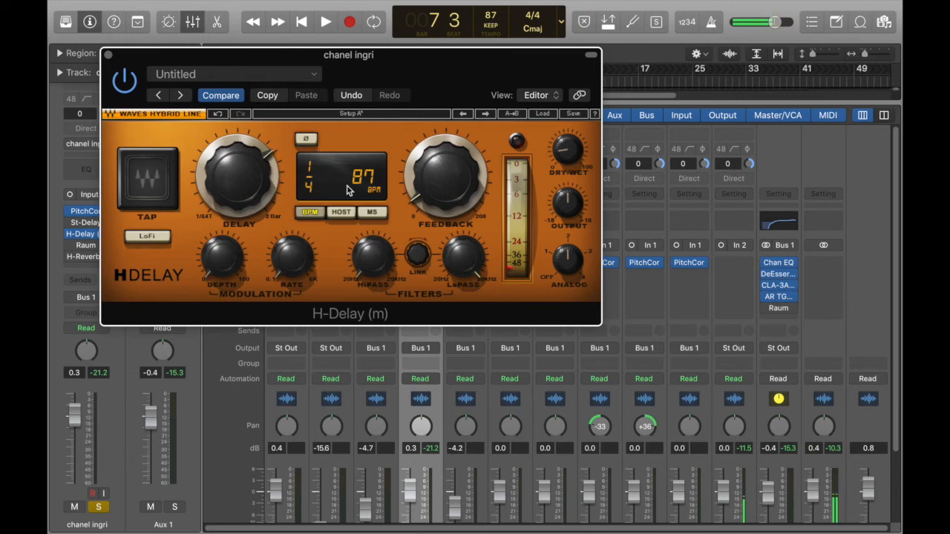
key(space)
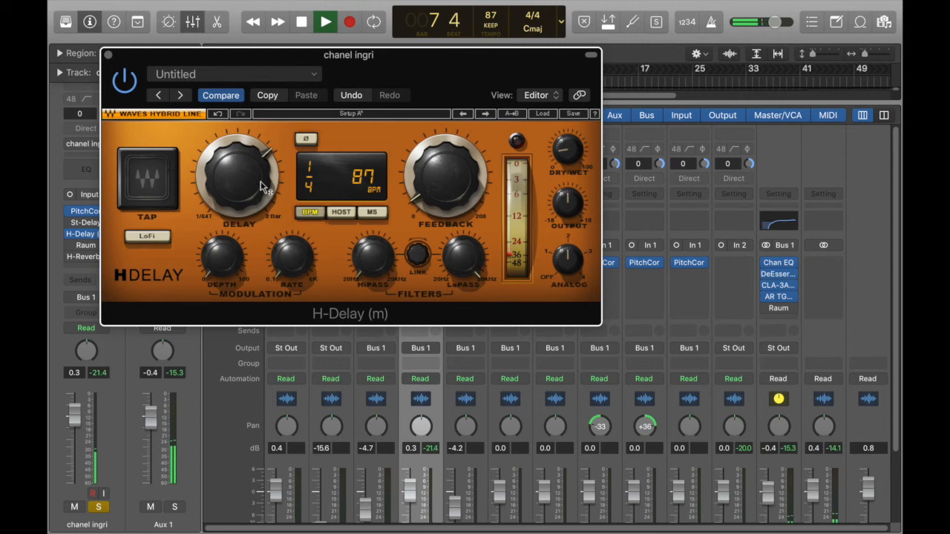
drag(277, 156, 280, 171)
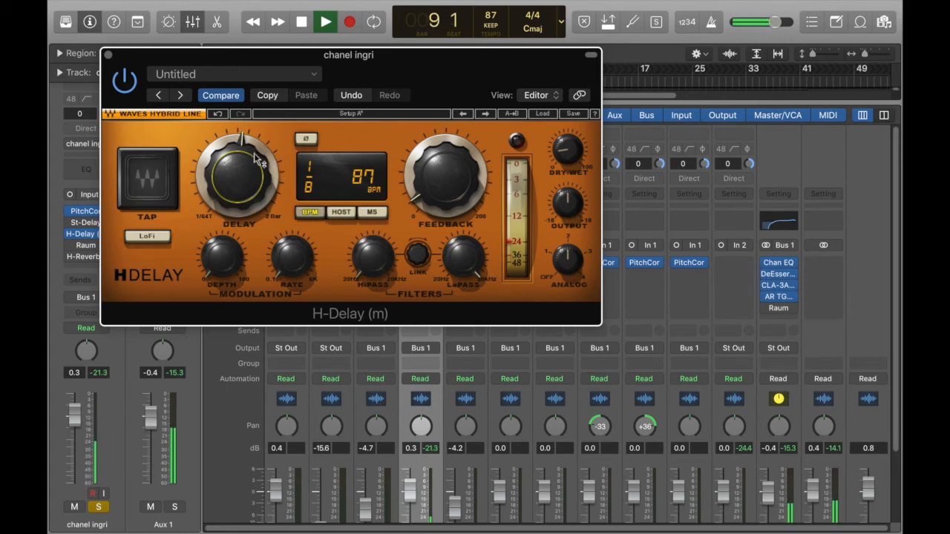
key(space)
drag(243, 163, 245, 144)
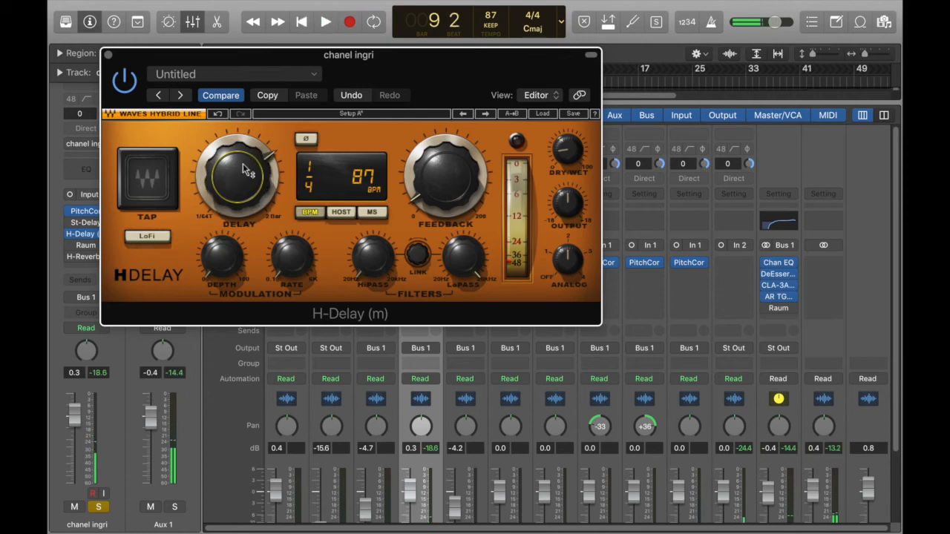
click(106, 55)
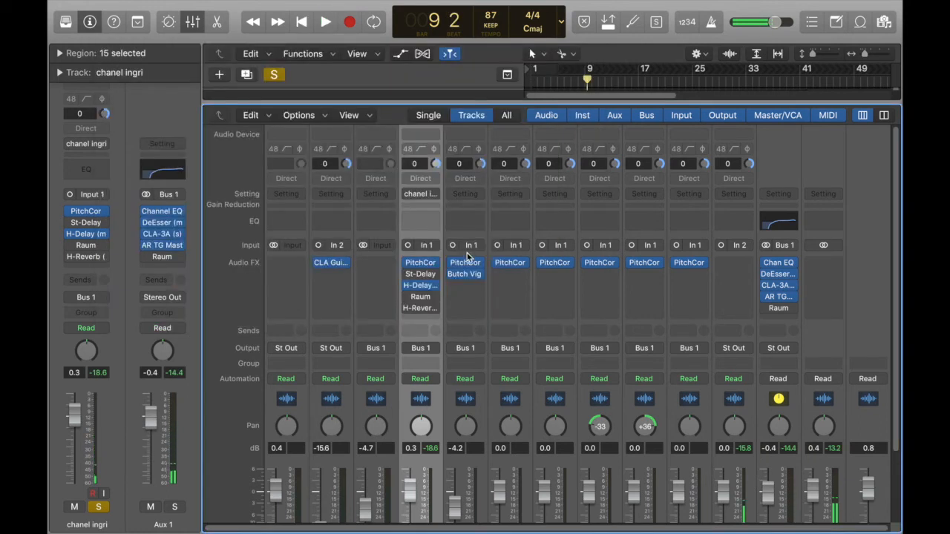
- Enable Raum on the vocal track and solo the lolia cinderela track alongside the vocal
click(406, 297)
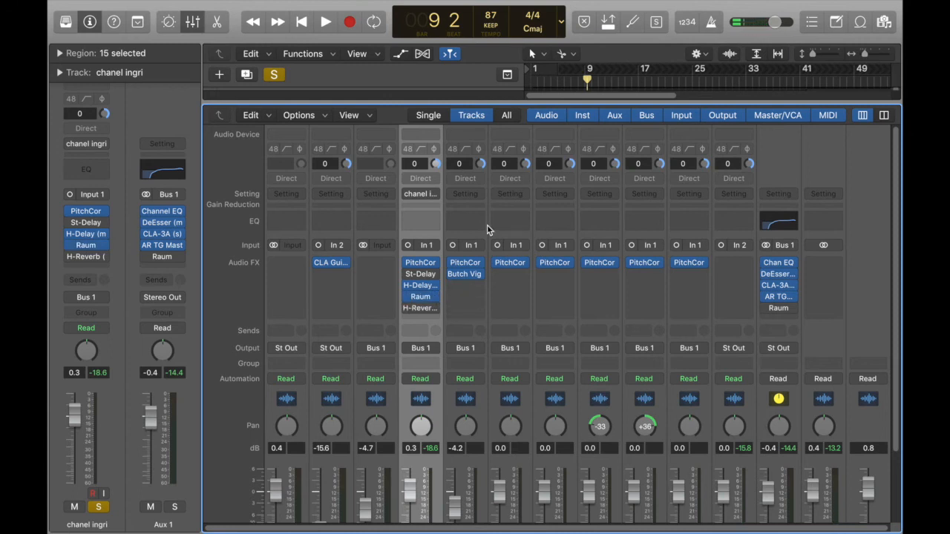
key(x)
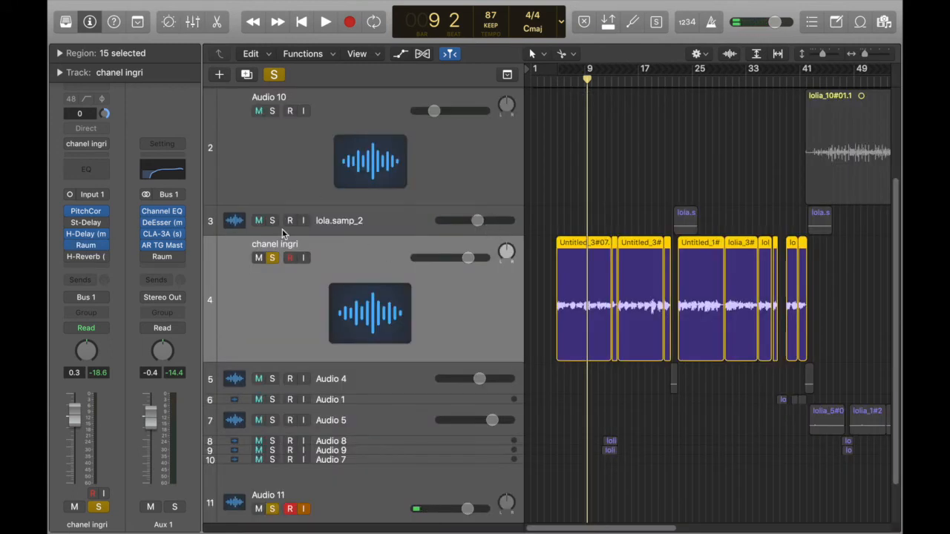
scroll(891, 208, up, 3)
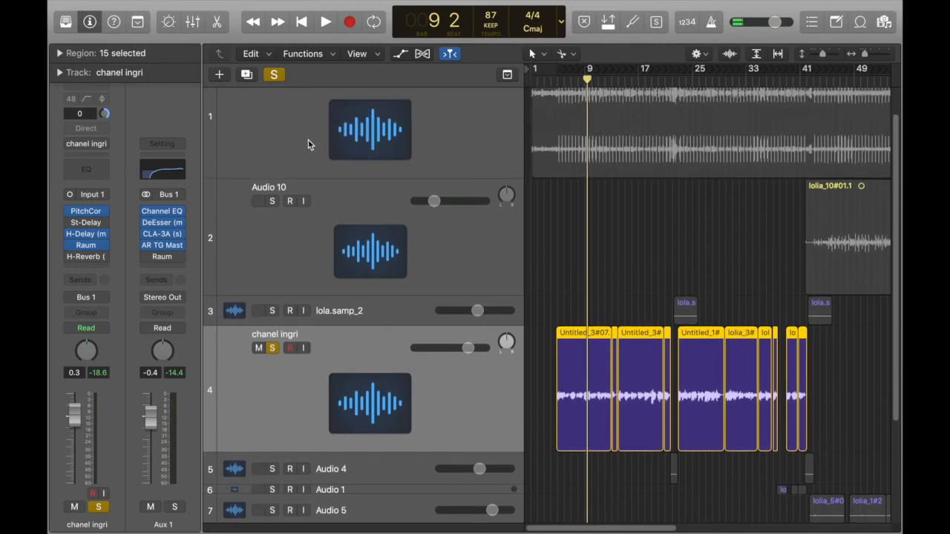
scroll(891, 173, up, 1)
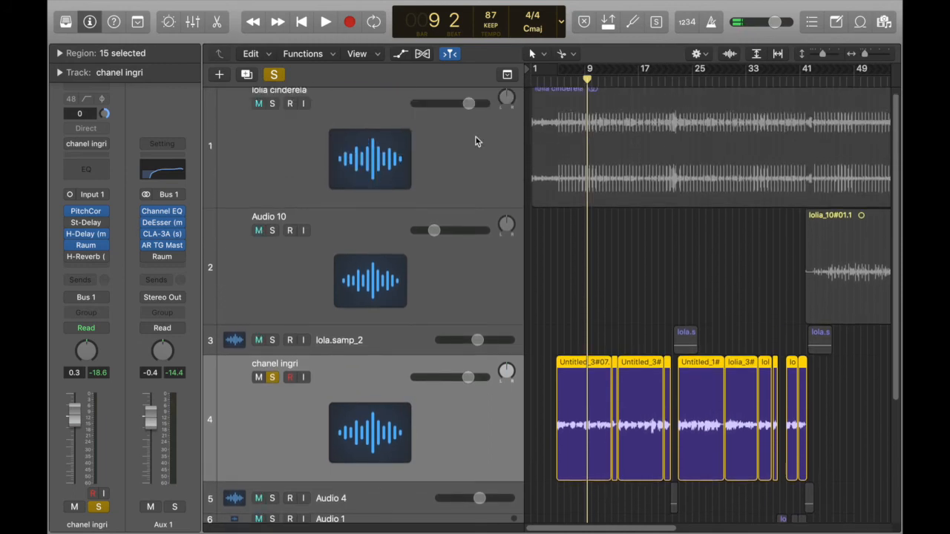
click(272, 104)
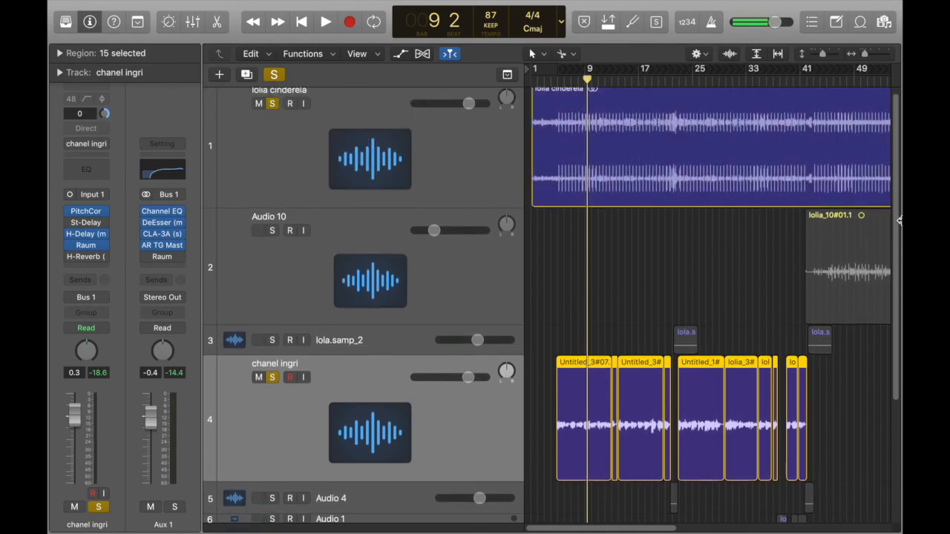
- Play the soloed vocal and lolia cinderela tracks together from bar 5
scroll(891, 244, down, 3)
click(561, 82)
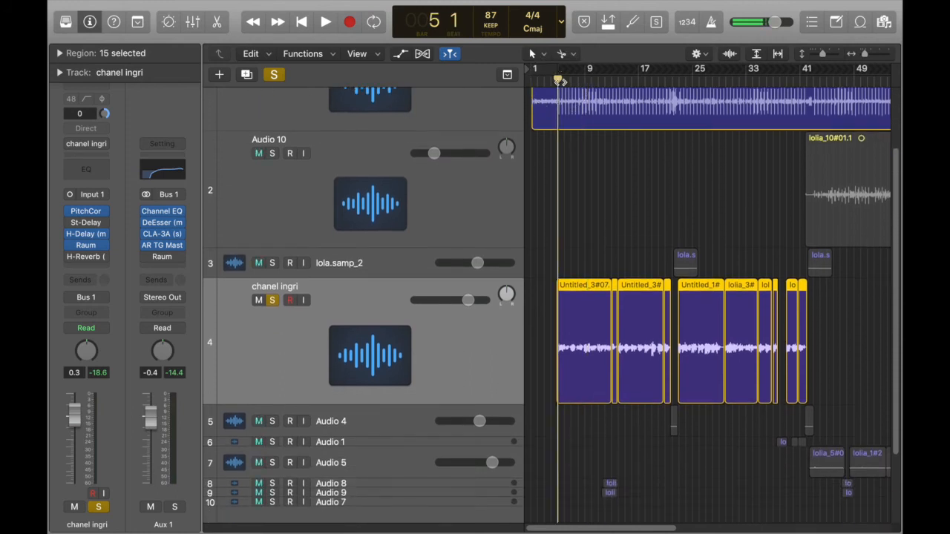
key(space)
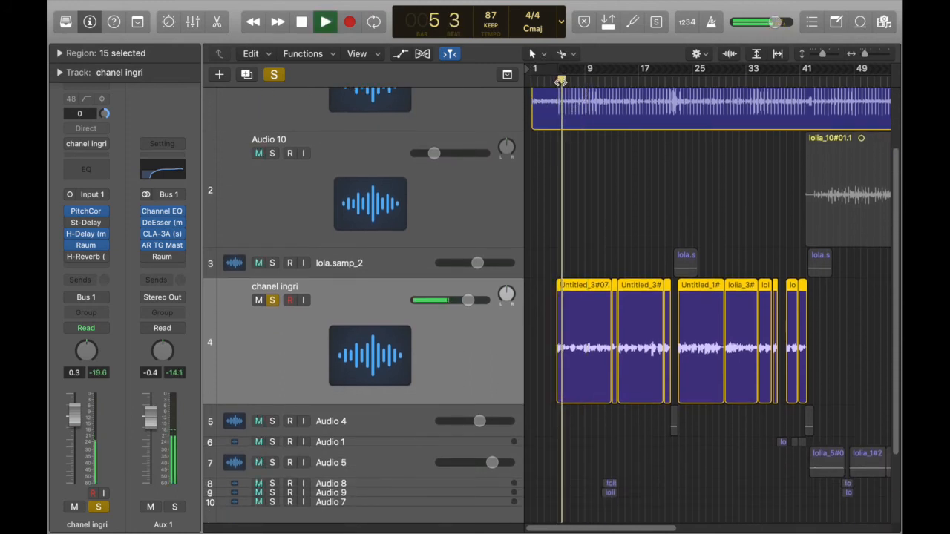
- Lower H-Delay's Dry/Wet to 8 during playback, close its window, and raise the vocal track's fader to 2.6 dB
key(x)
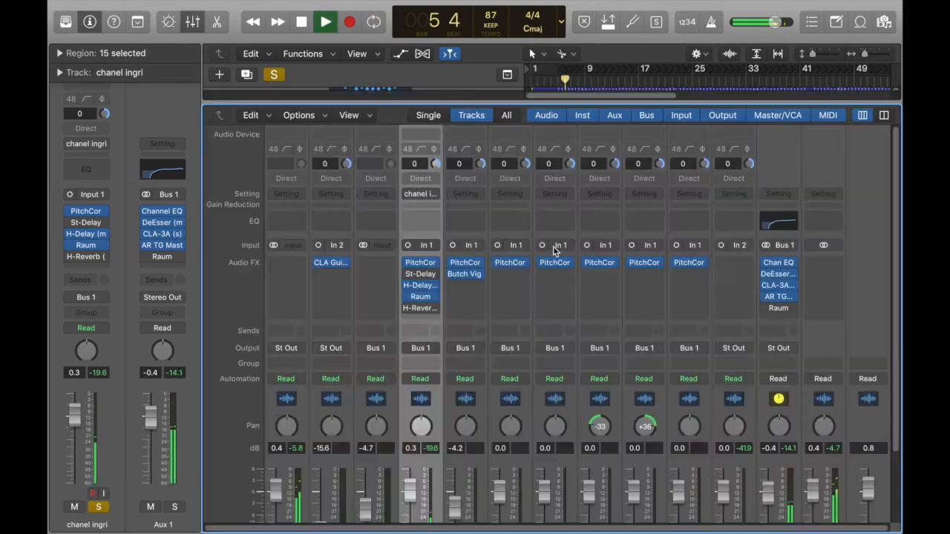
click(422, 291)
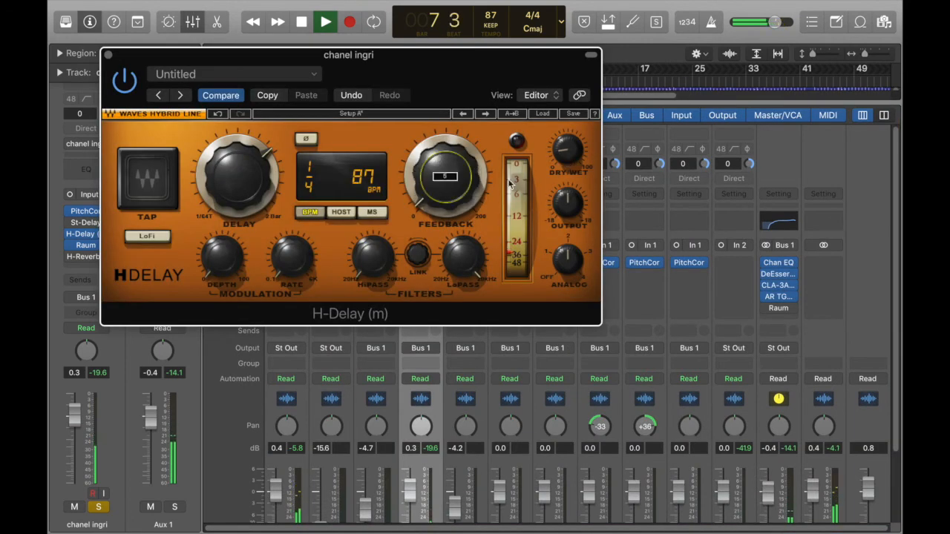
mouse_move(567, 150)
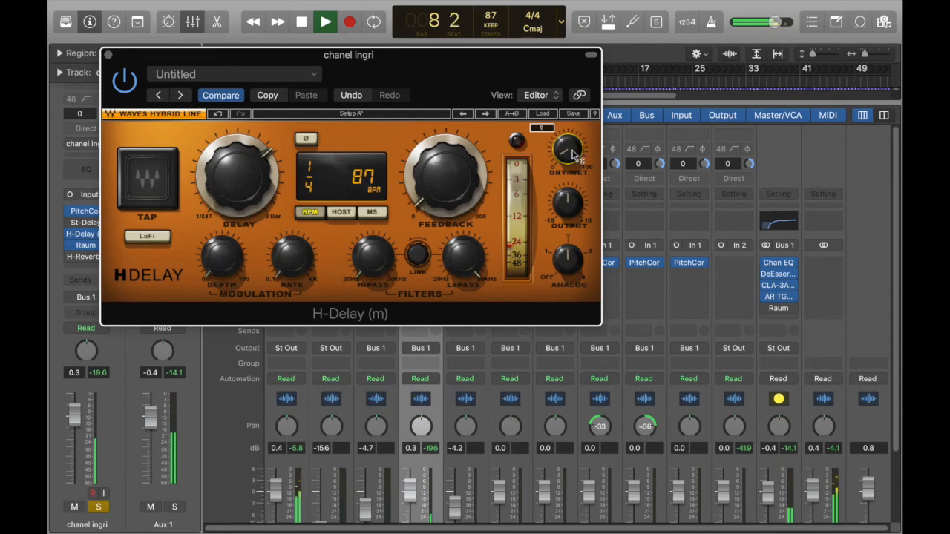
click(108, 54)
drag(409, 491, 410, 479)
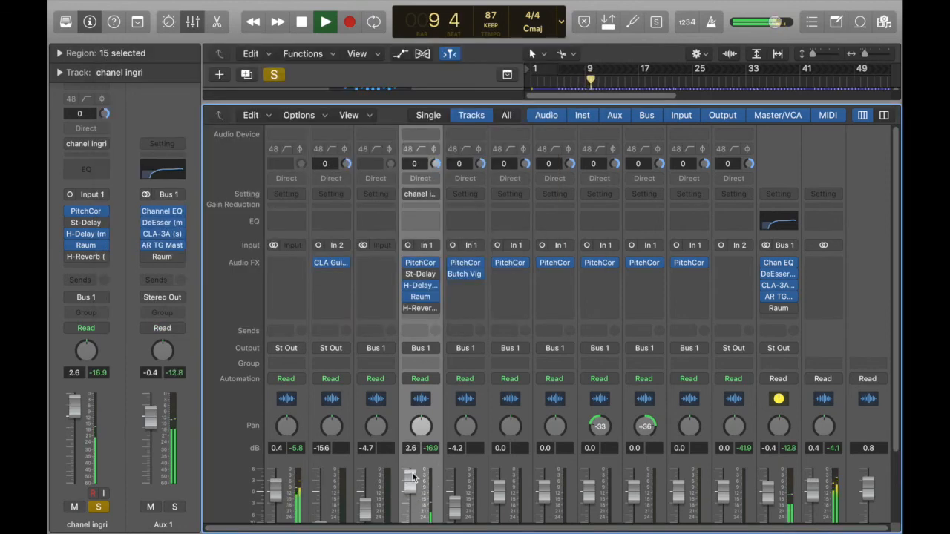
- Enable H-Reverb in place of Raum on the vocal track and open H-Reverb's settings while the song plays
mouse_move(420, 310)
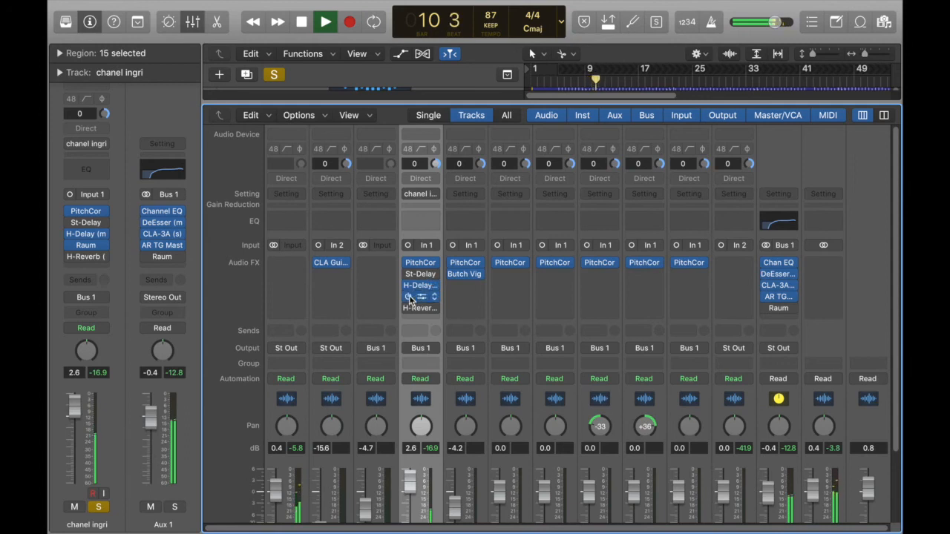
click(408, 308)
click(407, 296)
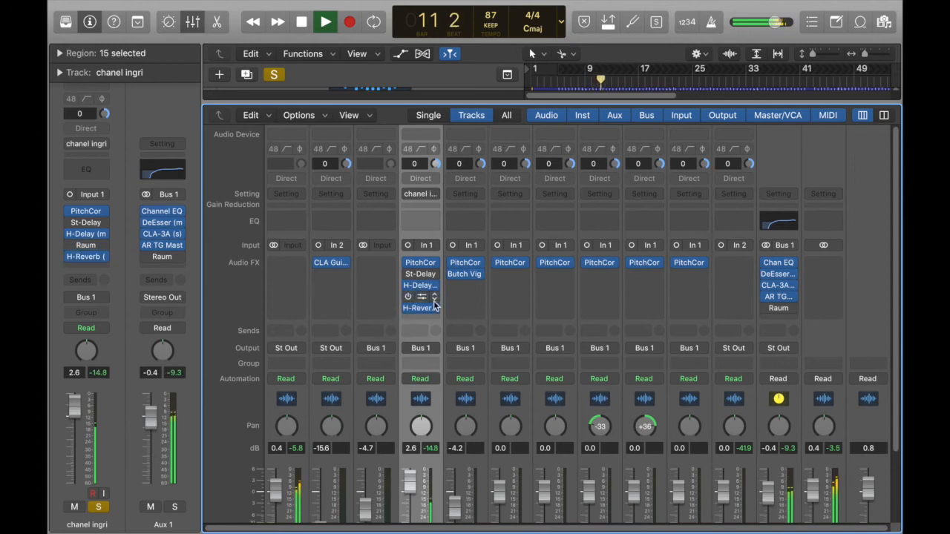
click(422, 308)
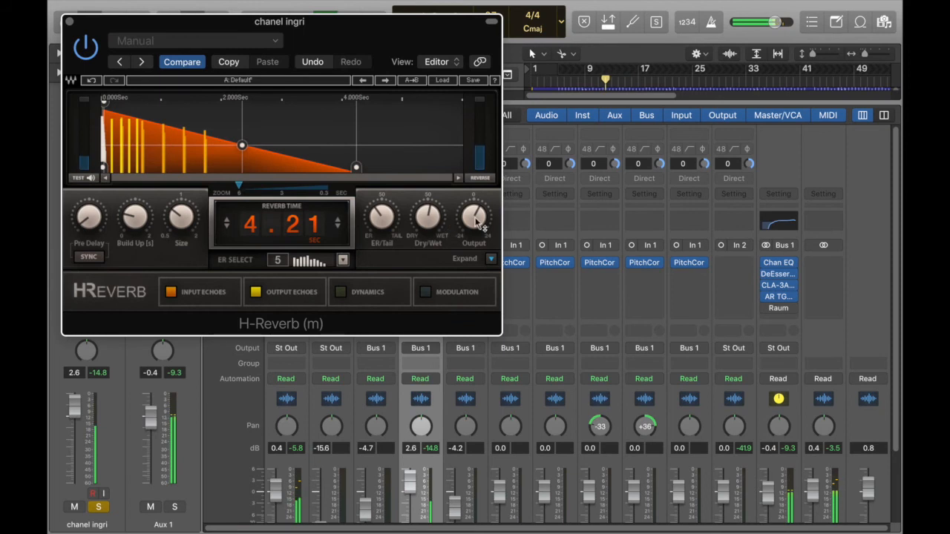
- Lower H-Reverb's Dry/Wet, close its window and the mixer, and listen to the vocal with the instrumental before stopping playback
drag(430, 217, 430, 229)
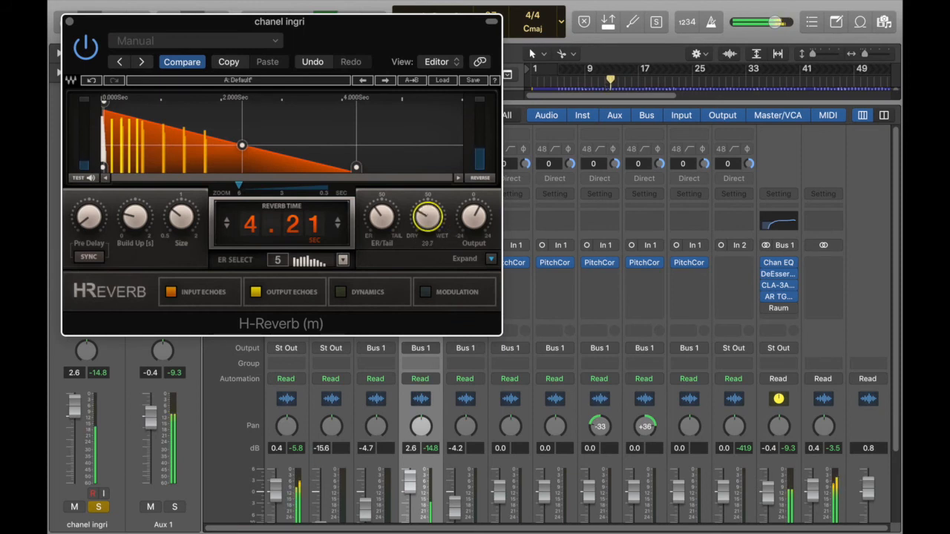
click(69, 23)
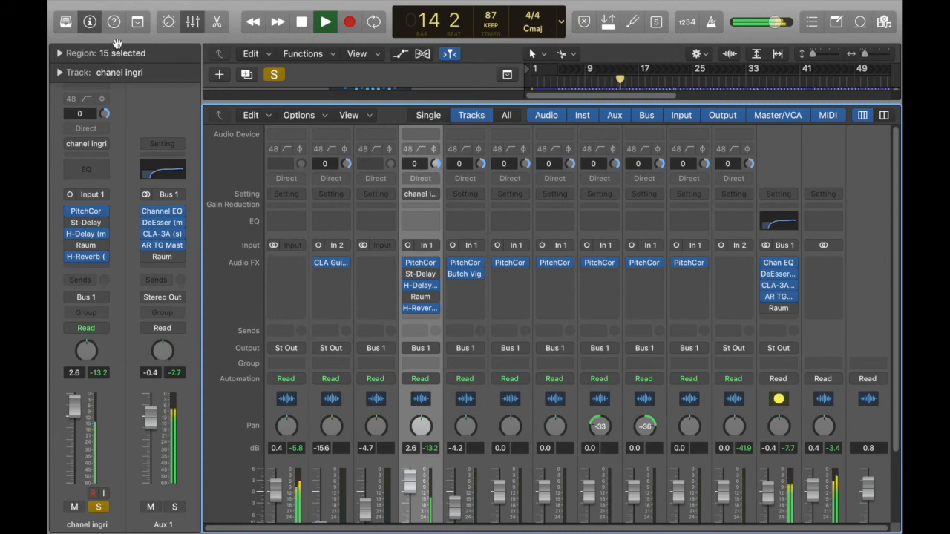
key(x)
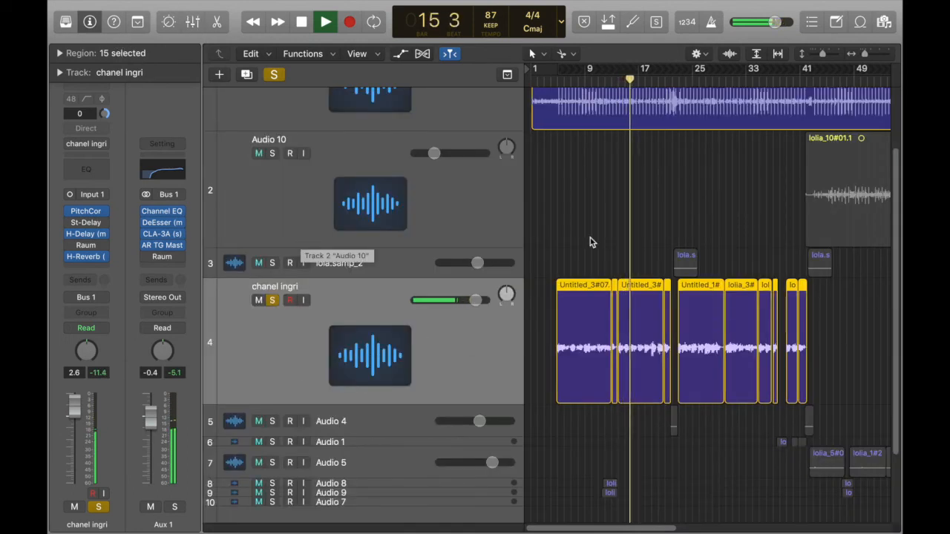
scroll(895, 286, down, 3)
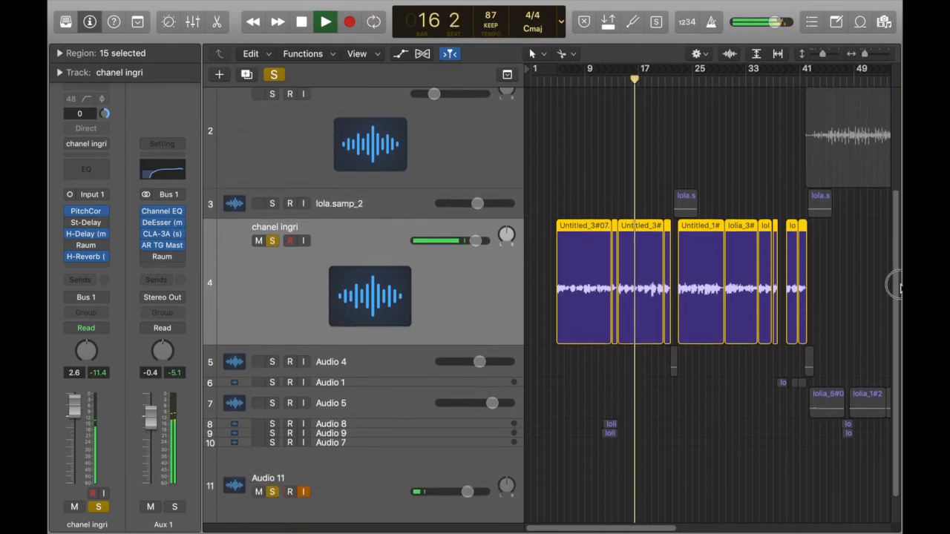
scroll(895, 286, down, 2)
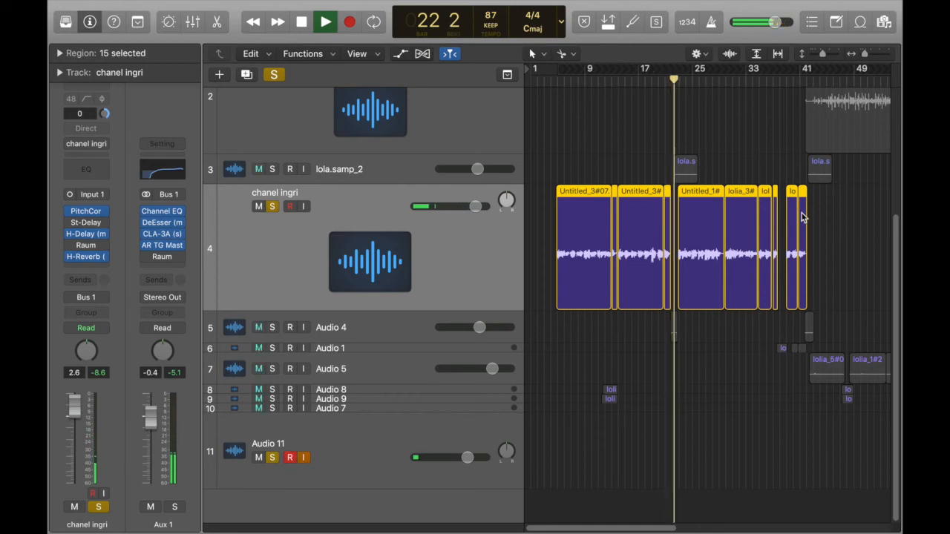
key(space)
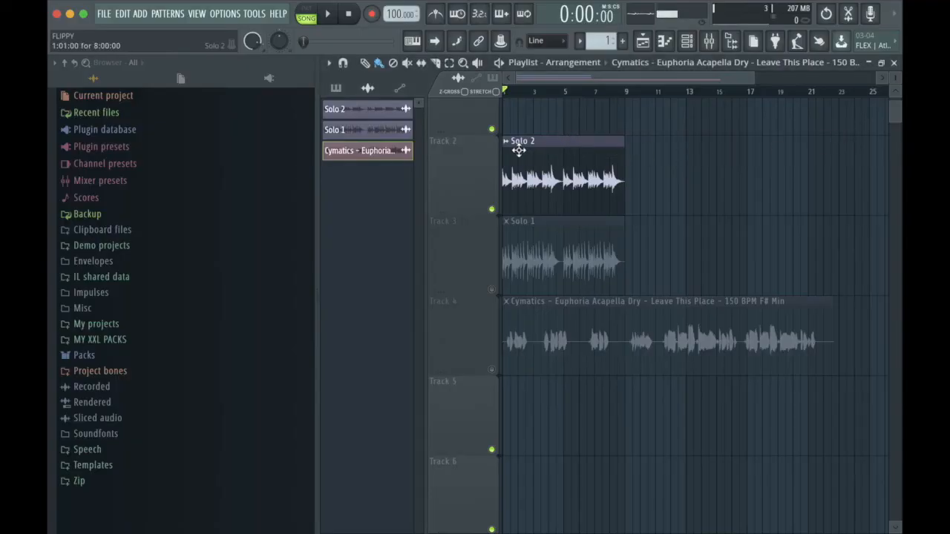
- Switch to FL Studio, play the Solo 2 clip, open its channel settings and show the mixer at full size
click(518, 148)
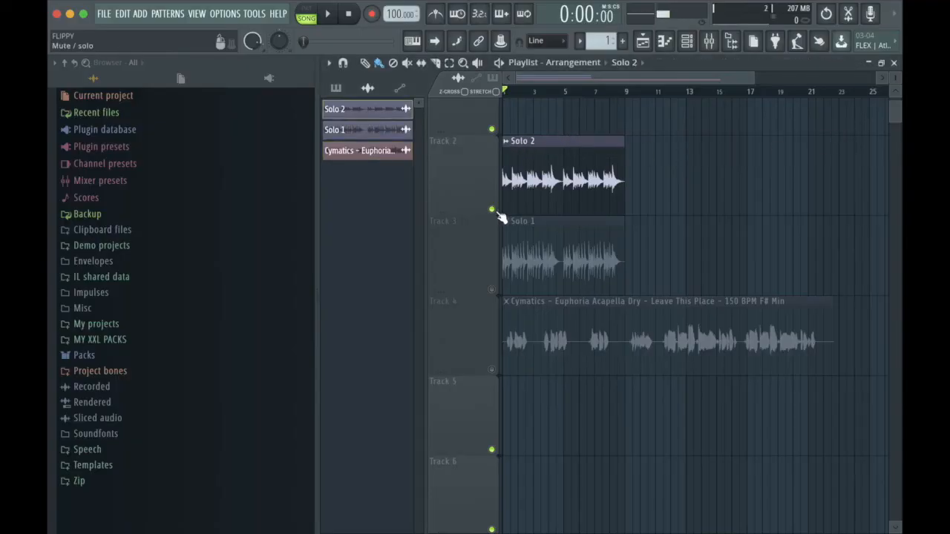
key(space)
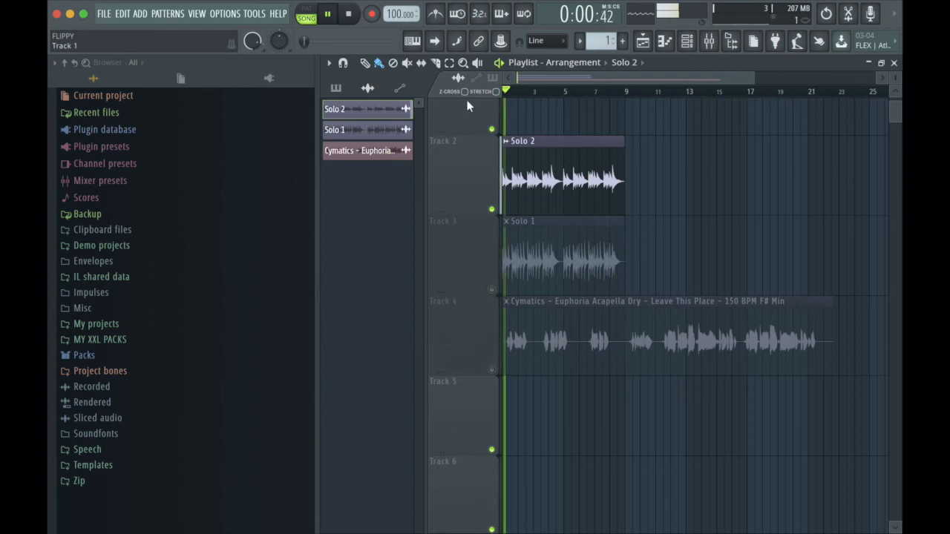
double_click(541, 143)
click(783, 218)
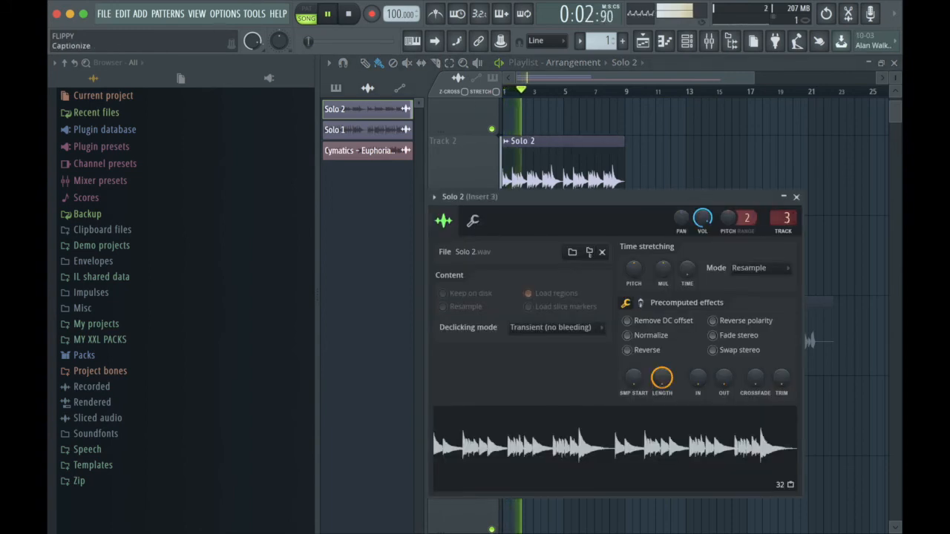
click(709, 42)
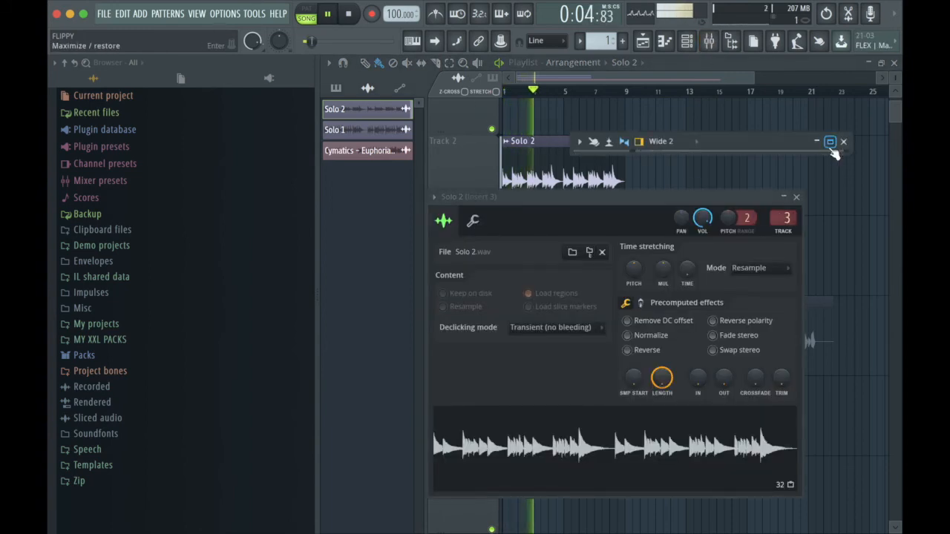
click(831, 141)
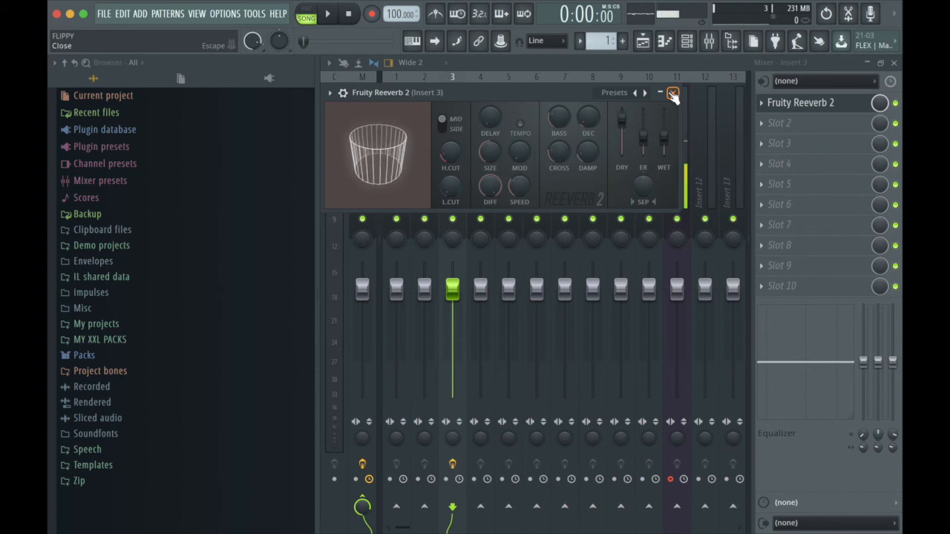
- Adjust Fruity Reeverb 2's wet level and decay on insert 3 while Solo 2 plays, ending with a reduced wet level
key(space)
drag(664, 137, 664, 132)
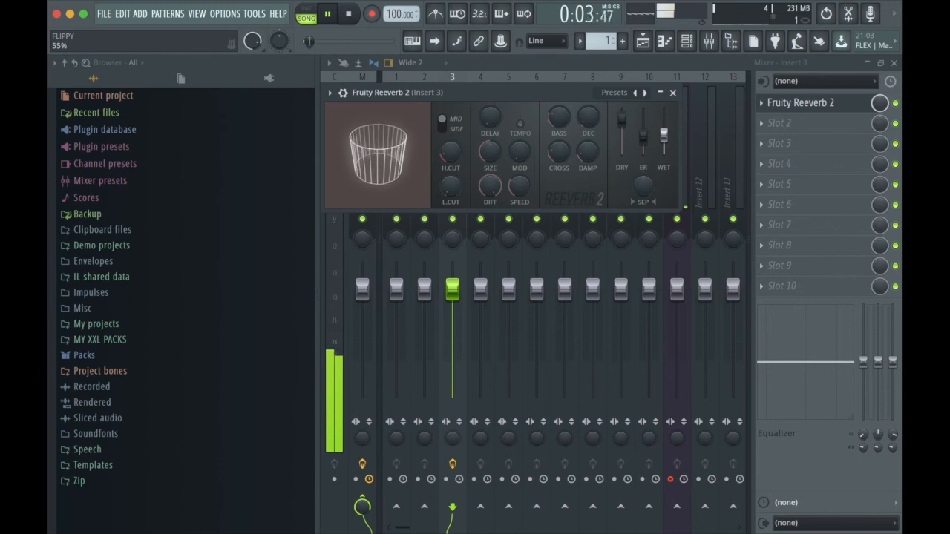
mouse_move(590, 127)
mouse_down()
mouse_move(590, 111)
mouse_move(581, 132)
mouse_up()
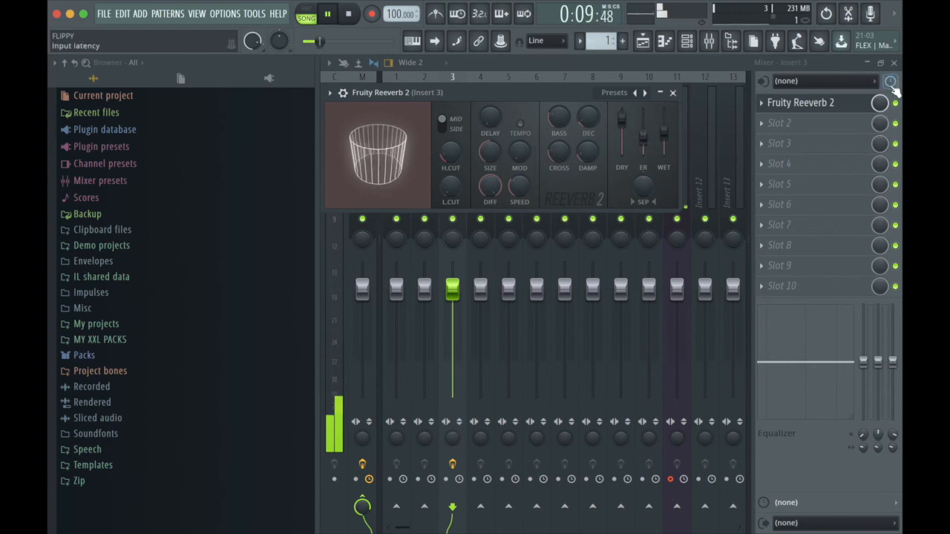
drag(663, 134, 663, 138)
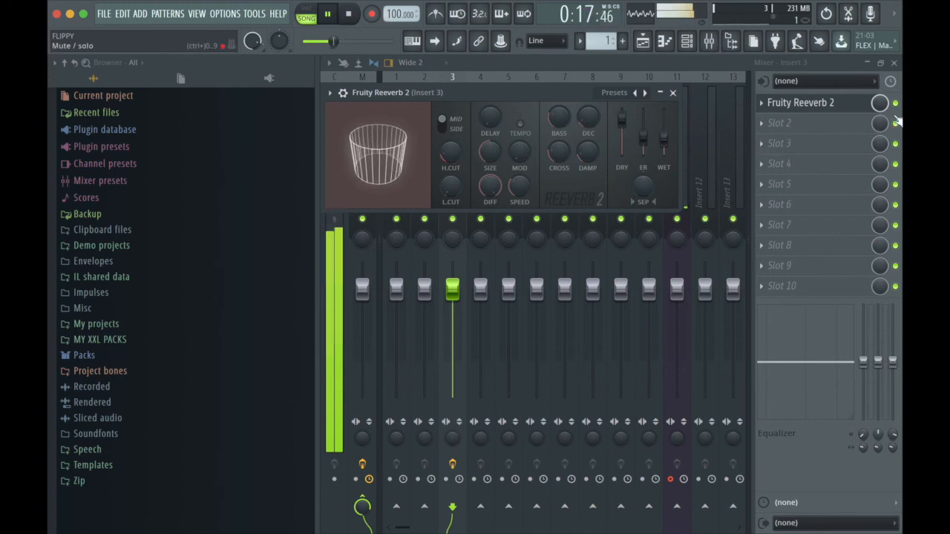
- Compare Solo 2 with Fruity Reeverb 2 bypassed and re-enabled on insert 3 by playing it both ways
key(space)
click(897, 106)
key(space)
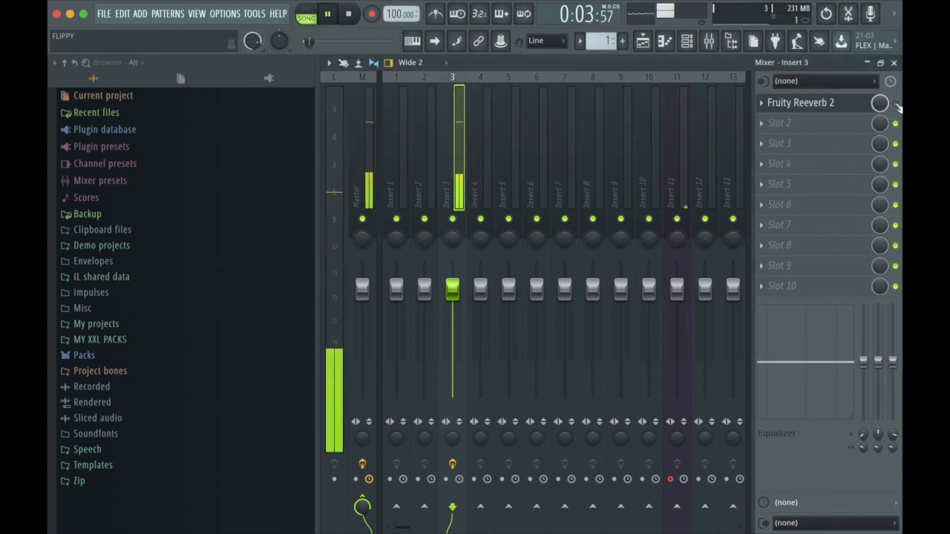
key(space)
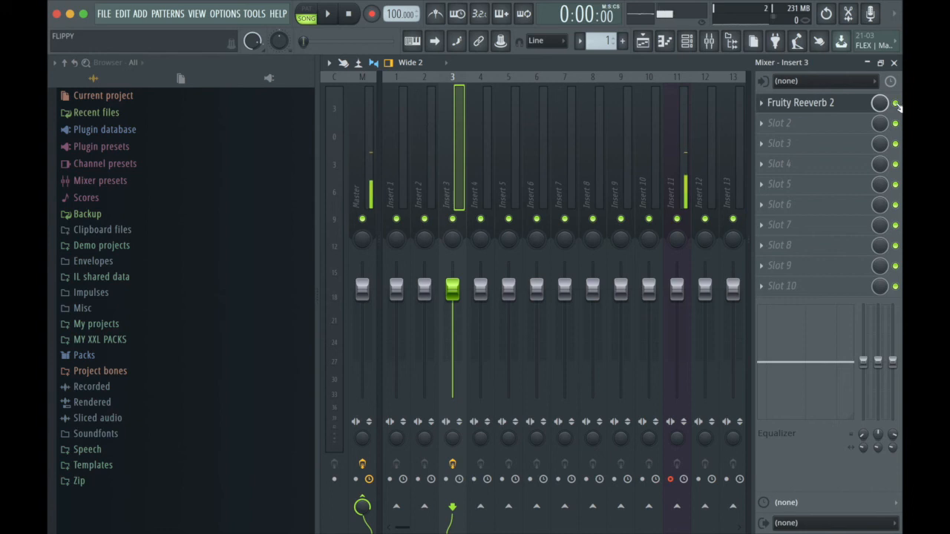
key(space)
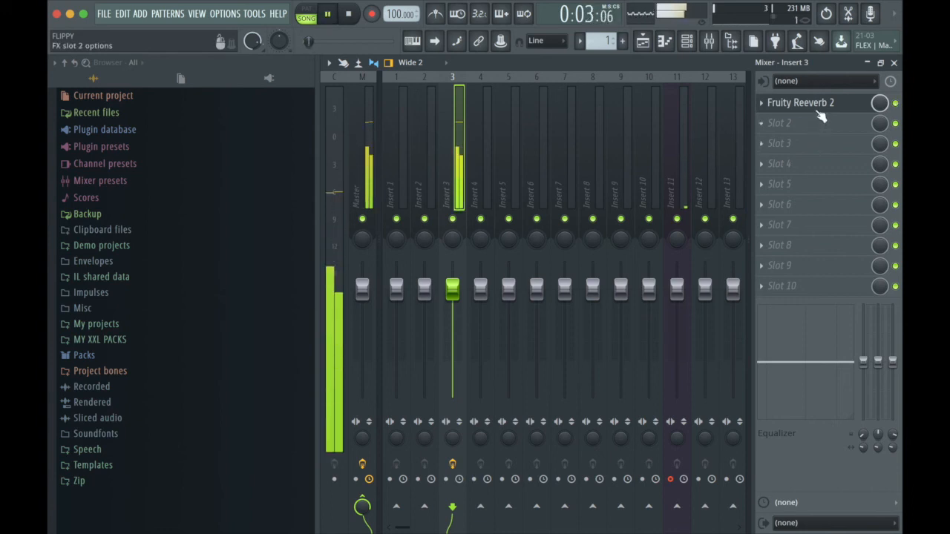
- Load Fruity Delay 3 into slot 2 of insert 3 and lower its wet output while Solo 2 plays
click(767, 136)
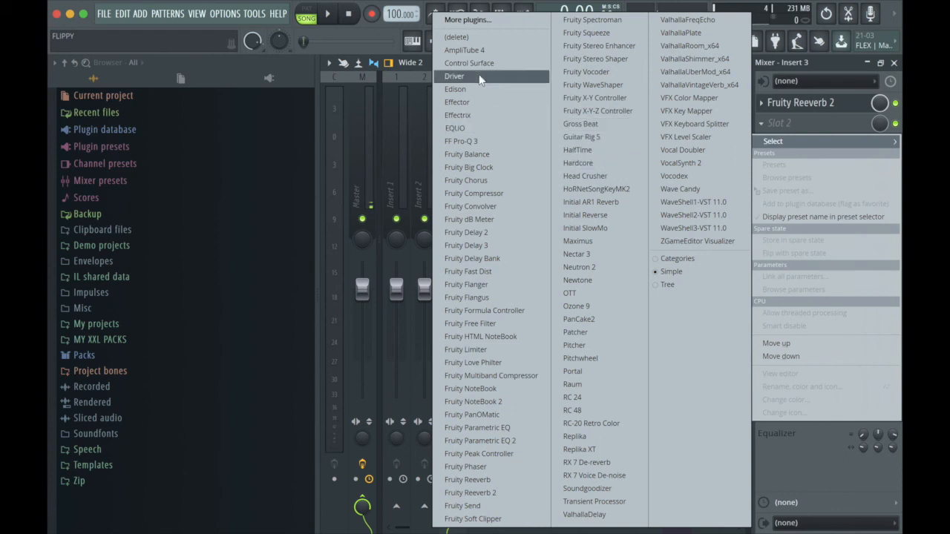
click(490, 247)
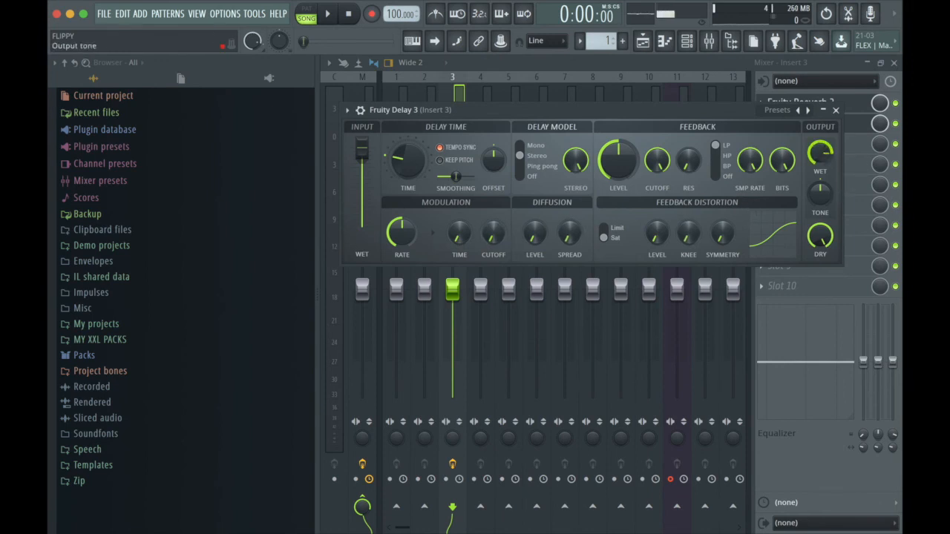
key(space)
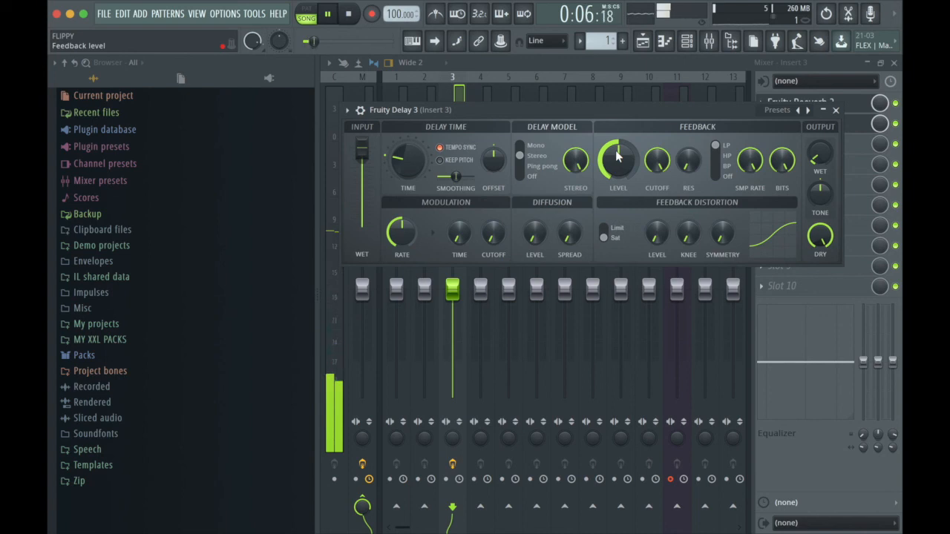
click(837, 111)
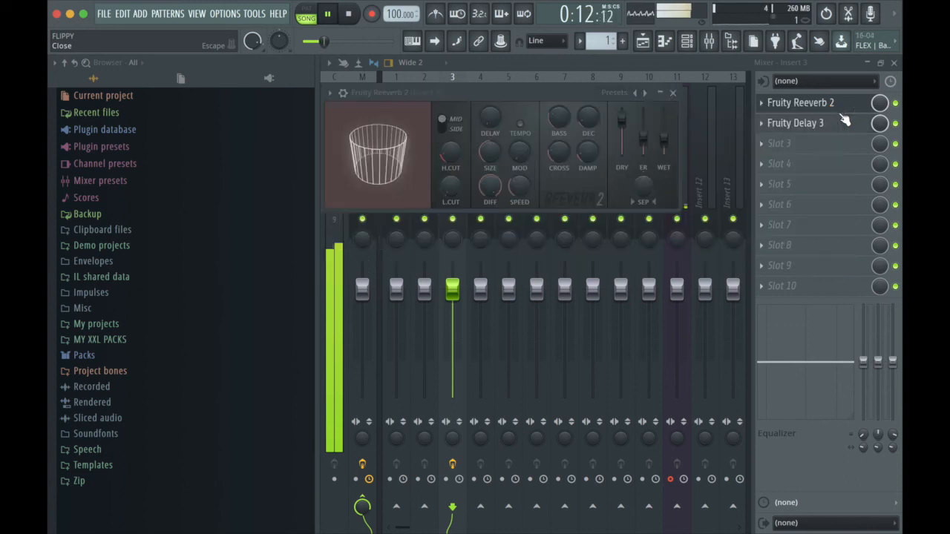
- Stop playback, bypass Fruity Delay 3 and close the mixer, Fruity Reeverb 2 and Solo 2 channel windows
key(space)
click(896, 124)
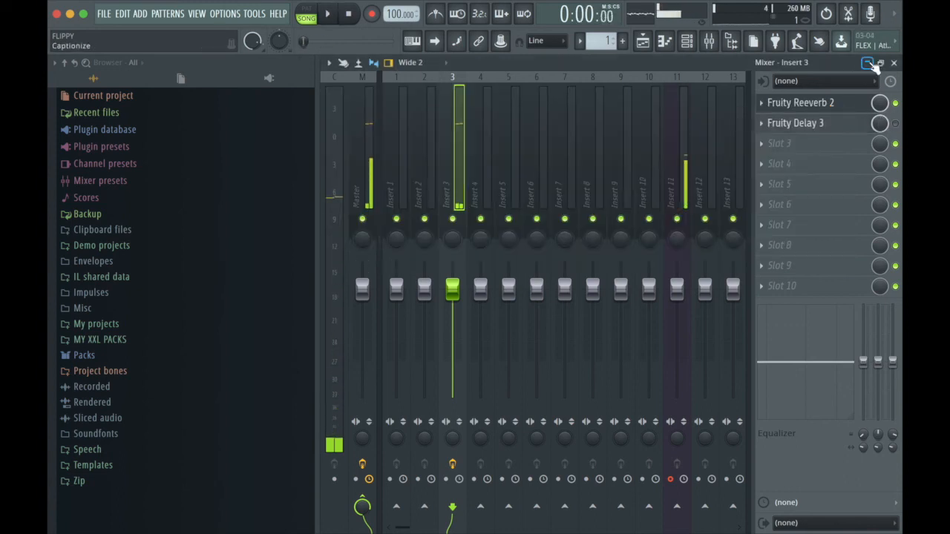
click(876, 63)
click(844, 142)
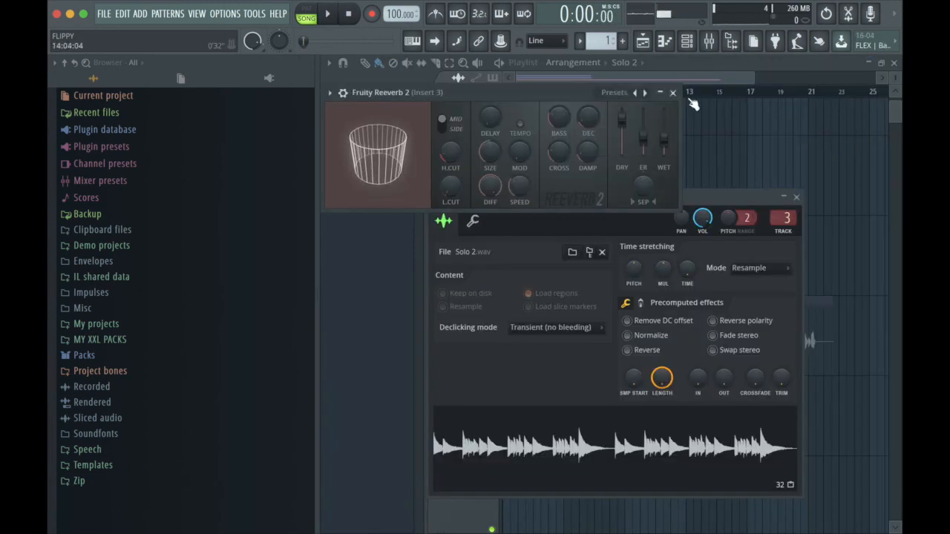
click(672, 93)
click(797, 197)
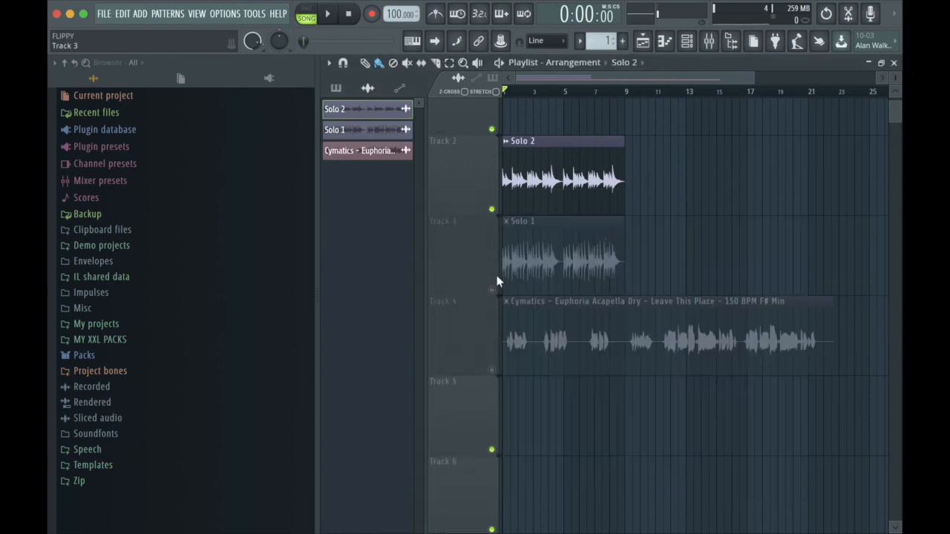
- Play the soloed Cymatics Euphoria acapella, route its channel to mixer track 3 and reopen the mixer
key(space)
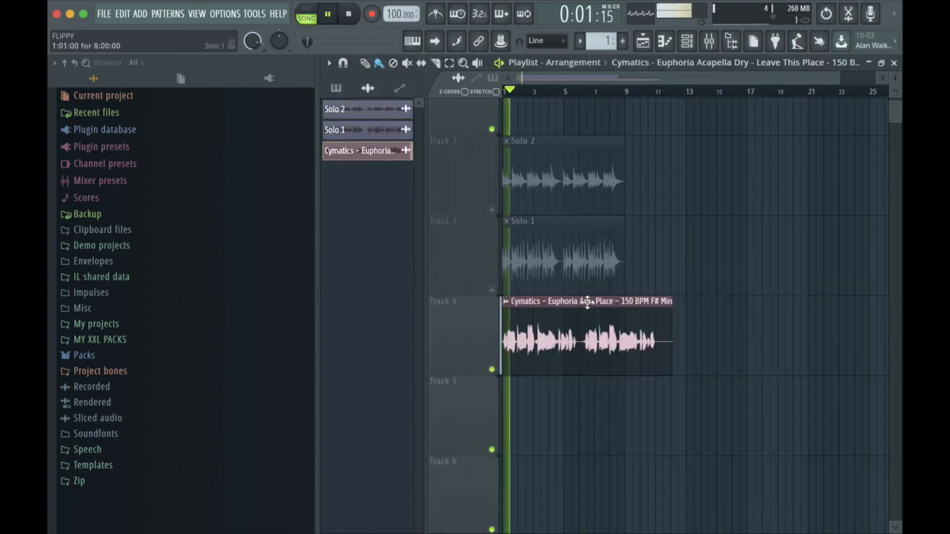
click(581, 309)
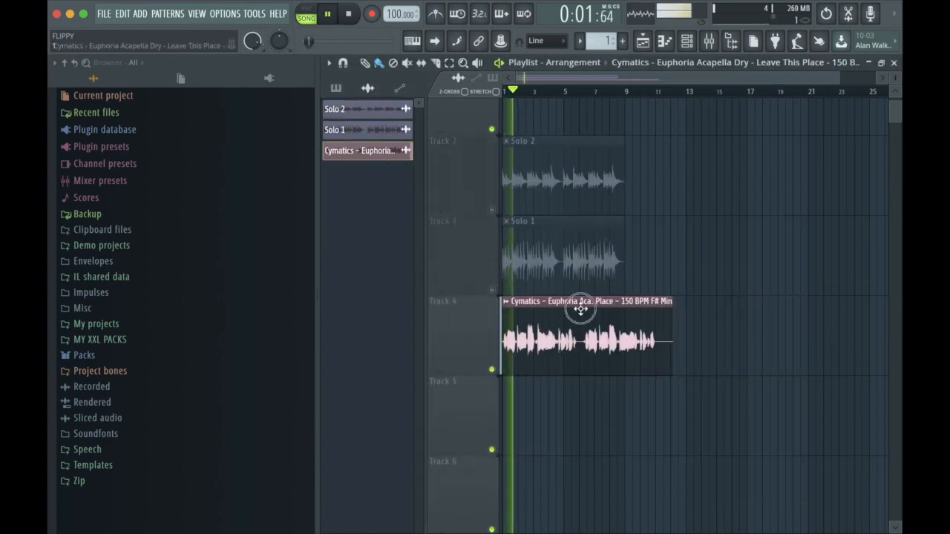
double_click(581, 309)
drag(678, 115, 678, 102)
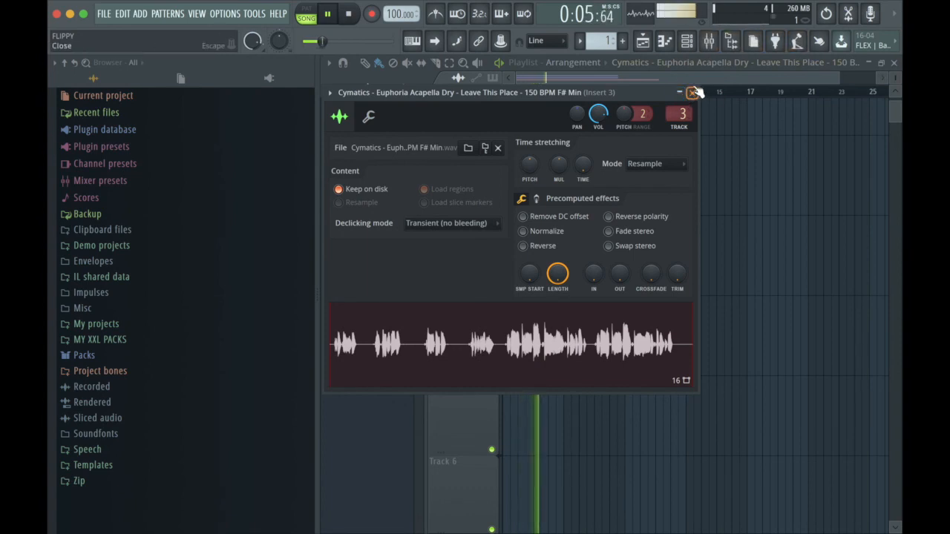
click(693, 92)
click(709, 41)
click(833, 144)
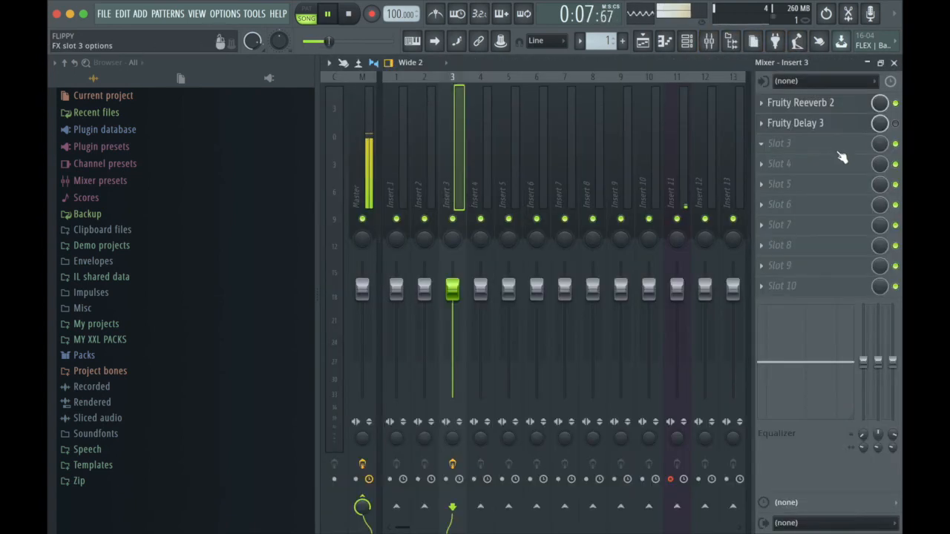
- Enable Fruity Delay 3 alongside Fruity Reeverb 2 on insert 3 and play the acapella through both effects
key(space)
click(895, 102)
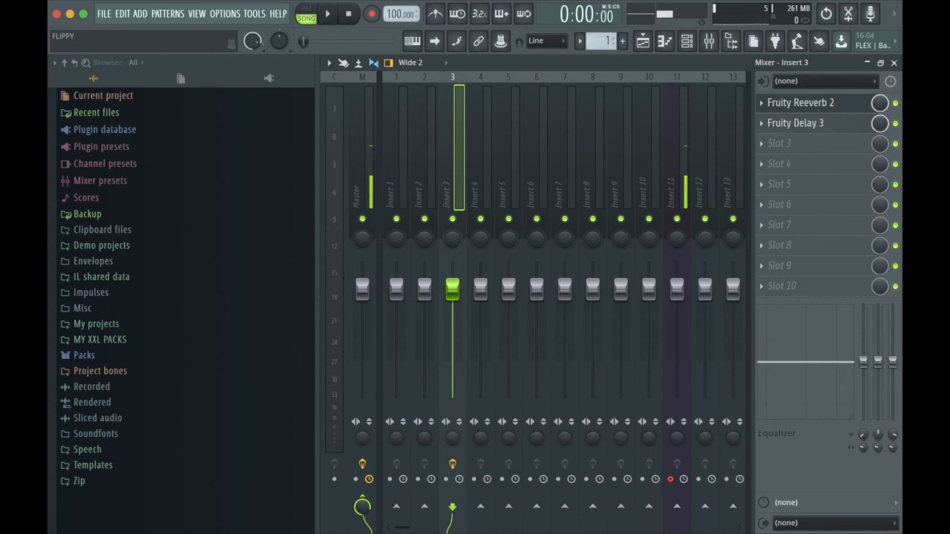
key(space)
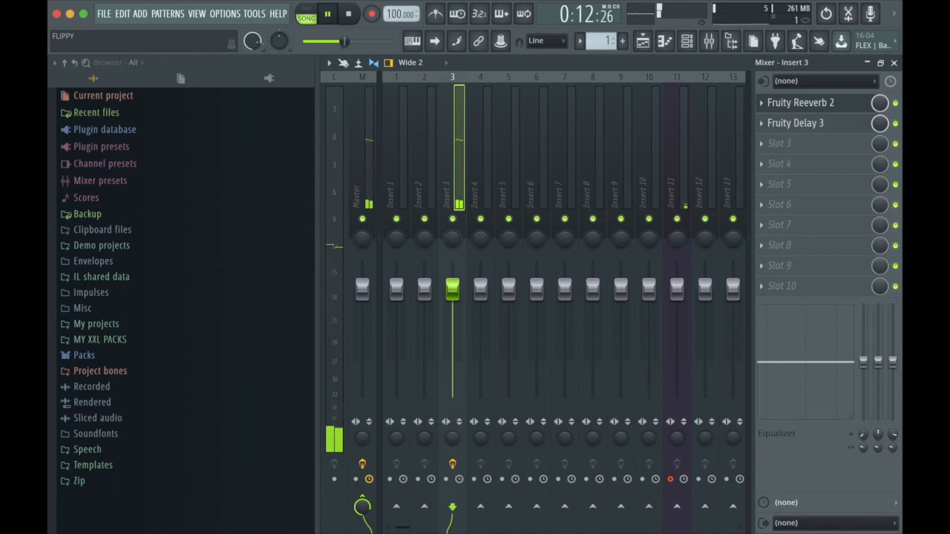
key(space)
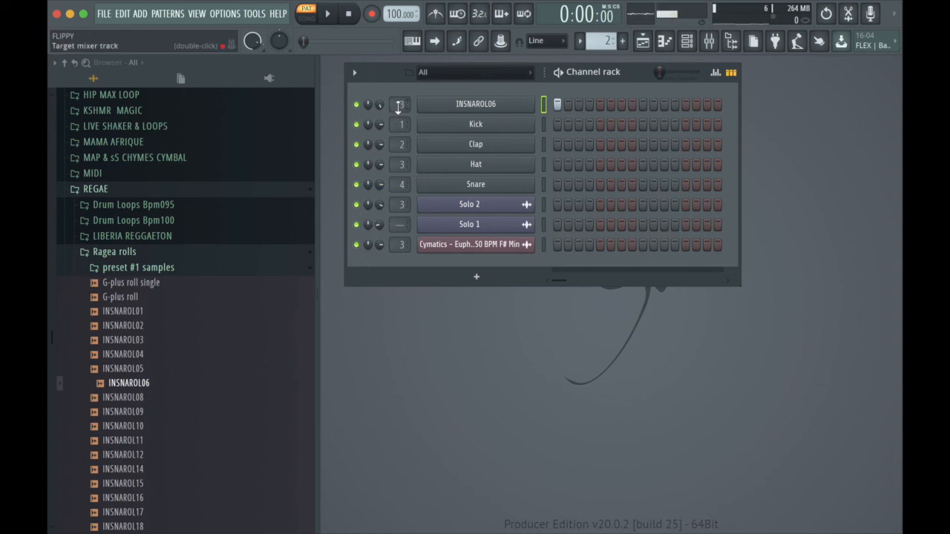
- Remove the INSNAROL06 channel's mixer track assignment and play the drum roll pattern without effects
drag(398, 108, 398, 123)
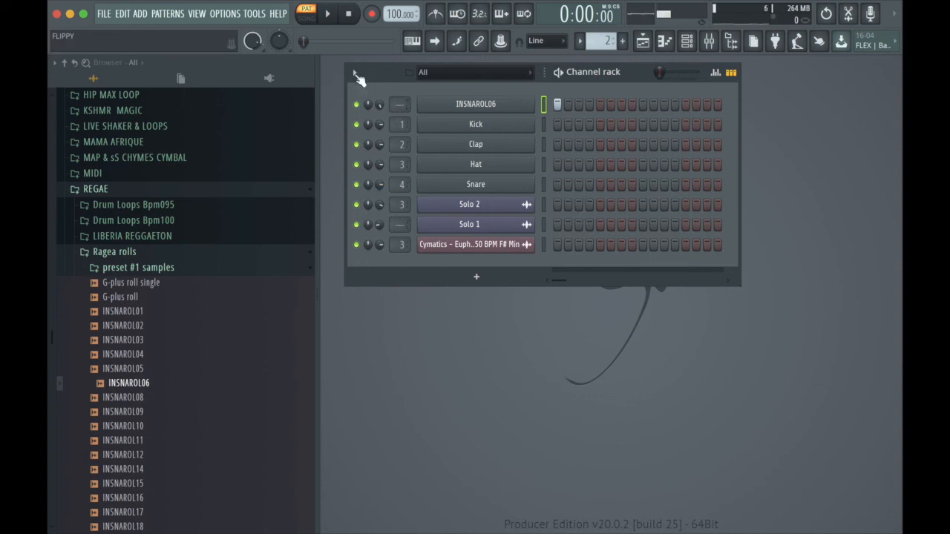
click(331, 17)
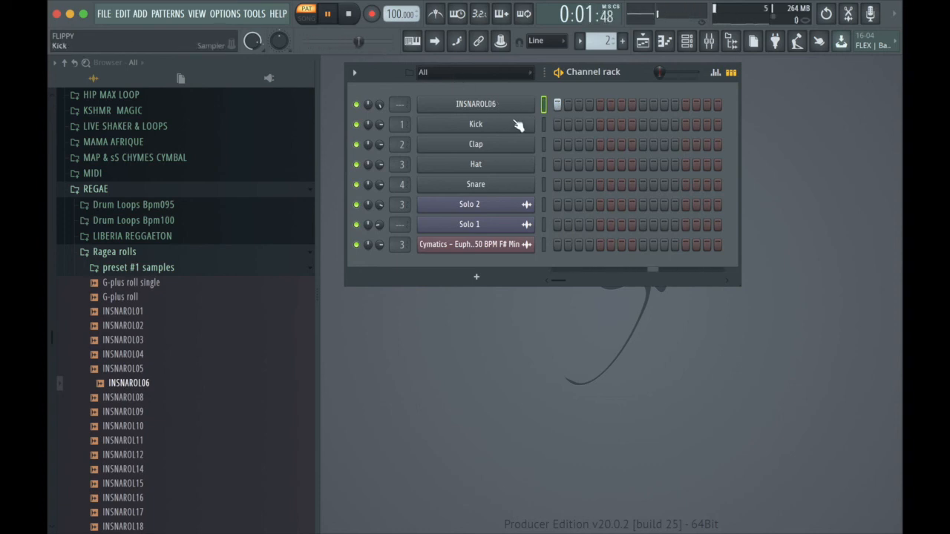
click(346, 17)
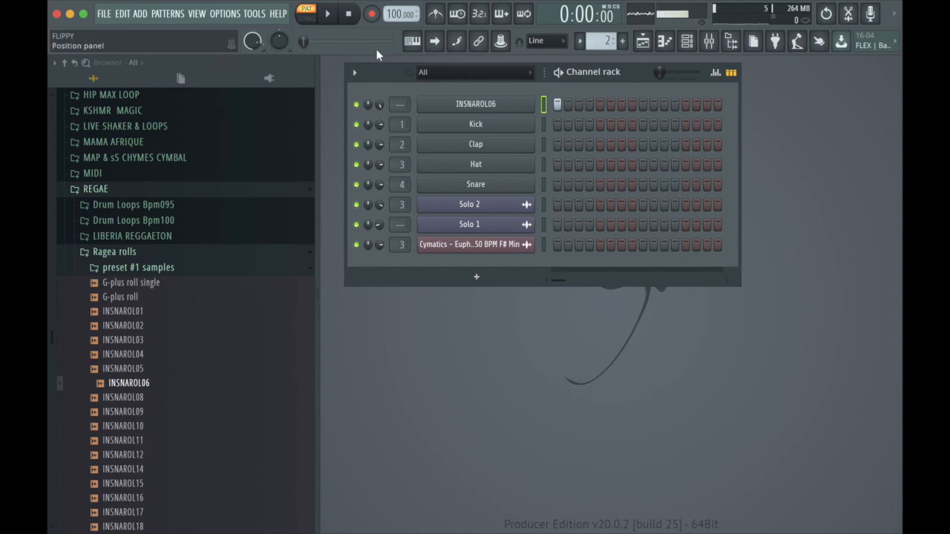
- Route the INSNAROL06 channel to mixer track 3 and play the pattern through that insert's effects
drag(400, 105, 400, 86)
click(328, 14)
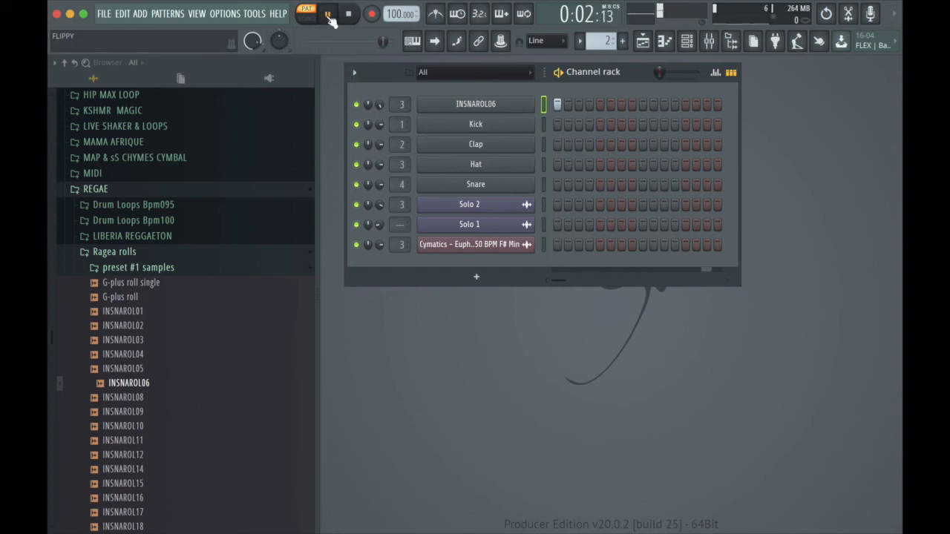
click(350, 17)
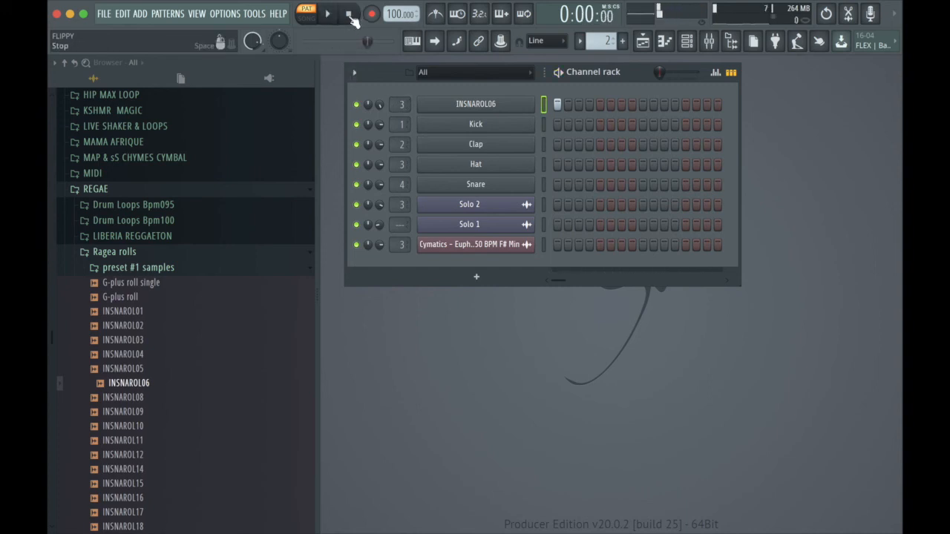